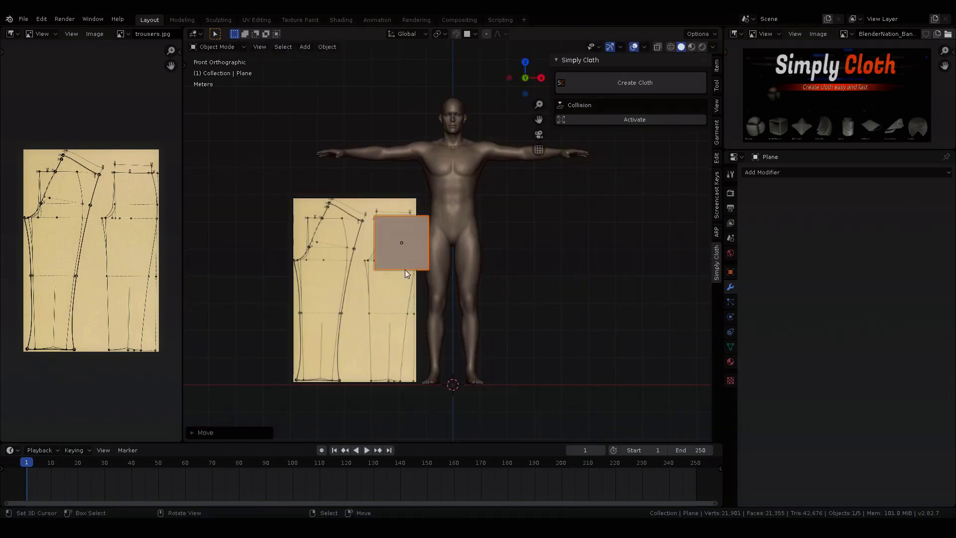
Scale the plane down and move it onto the waist area of the narrower trouser pattern piece
scroll(439, 293, up, 6)
key(s)
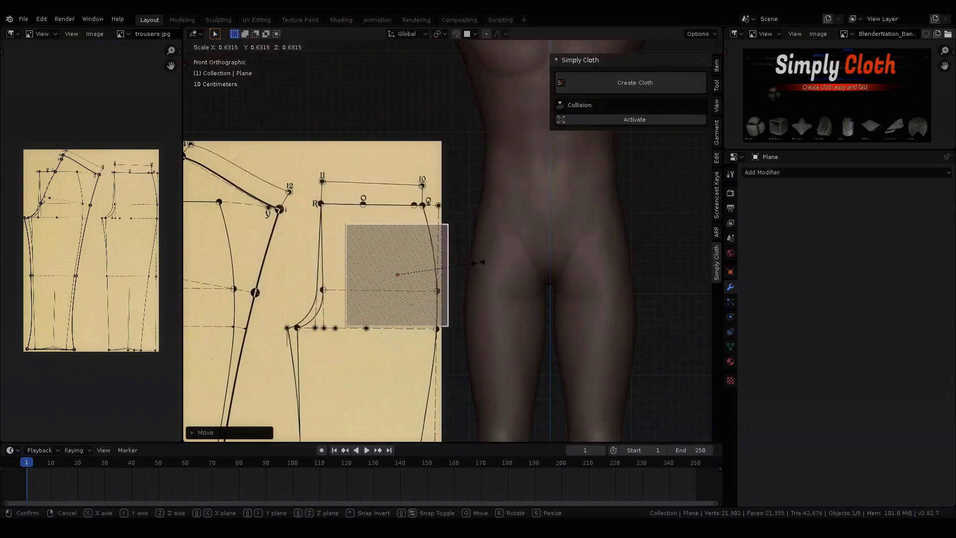
click(480, 262)
key(g)
click(443, 238)
Move the plane's upper and lower outer corner vertices onto the waist point and side seam of the pattern
key(Tab)
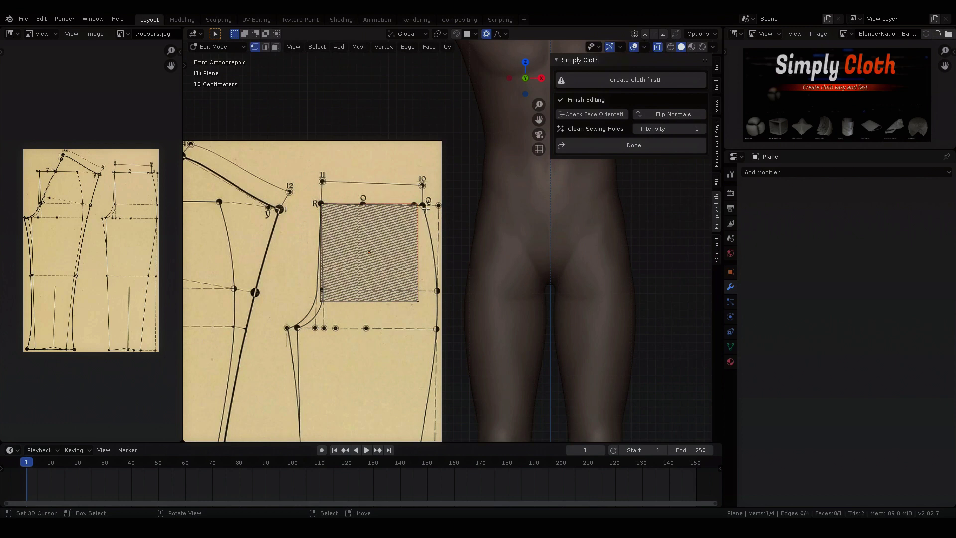
key(t)
key(t)
key(g)
click(439, 210)
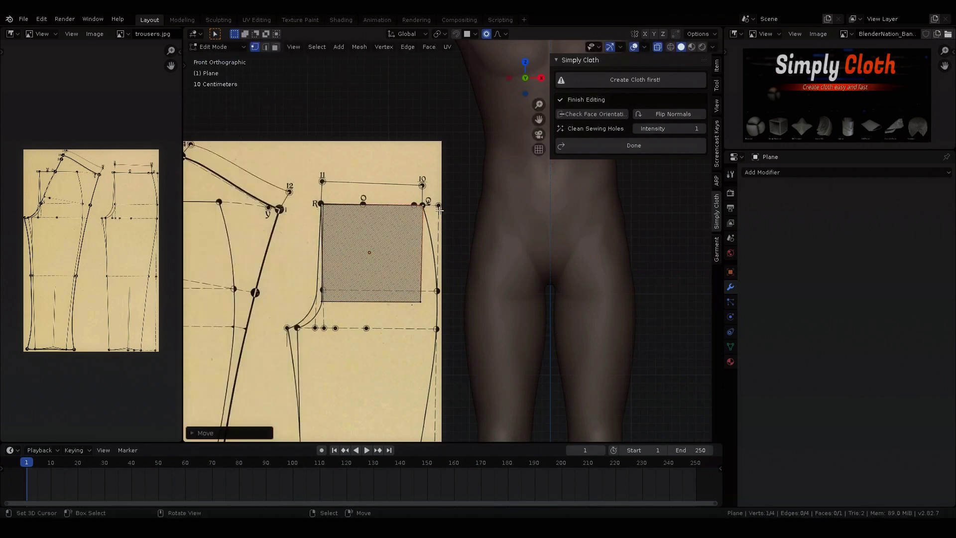
scroll(443, 303, up, 3)
key(g)
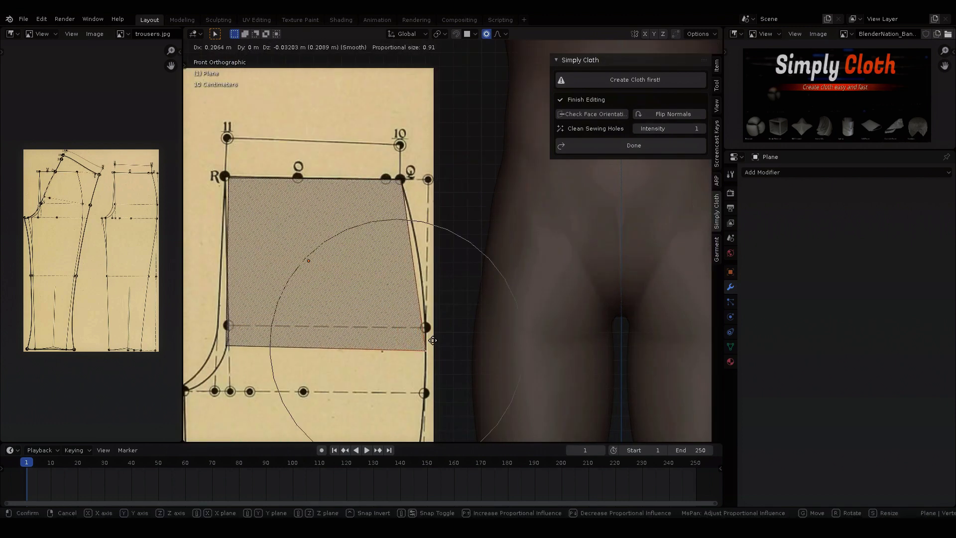
click(433, 340)
Extrude the lower edge down to the pattern's crotch line and align its end vertices with the crotch point and side seam
shift+right_click(226, 347)
shift+middle_drag(316, 358, 358, 286)
key(e)
click(316, 334)
right_click(431, 330)
key(g)
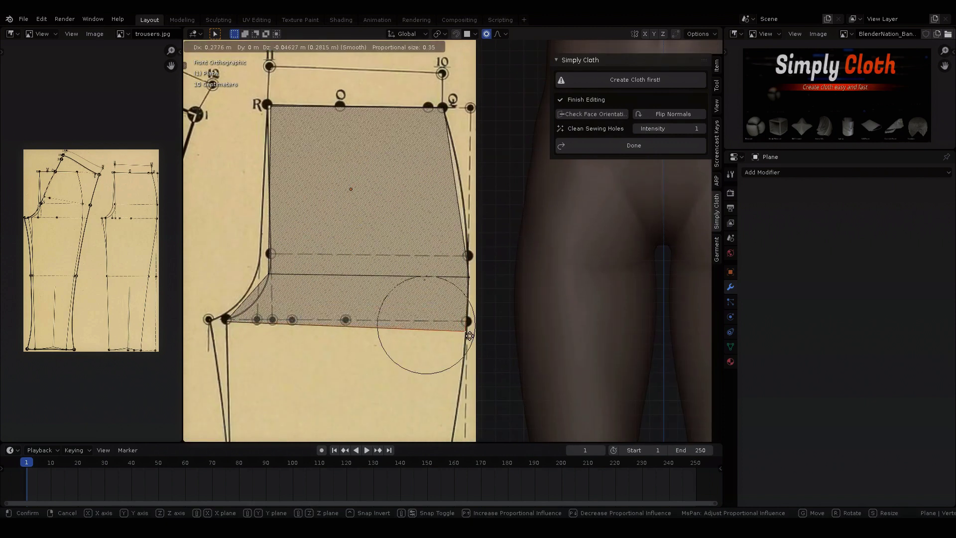
click(470, 336)
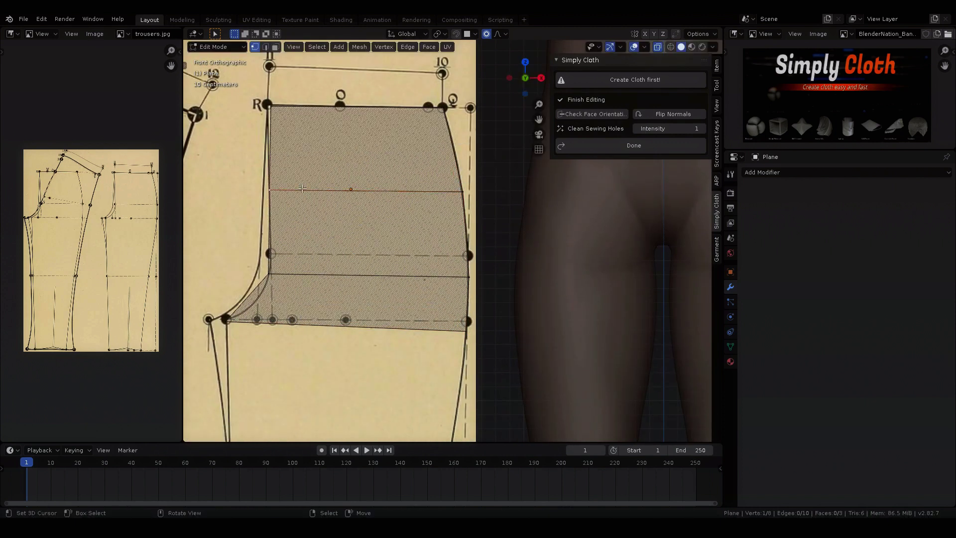
key(g)
click(305, 188)
Extrude the lower edge down to the pattern's knee line and again to the hem
scroll(403, 226, down, 4)
key(e)
click(403, 353)
key(e)
click(477, 345)
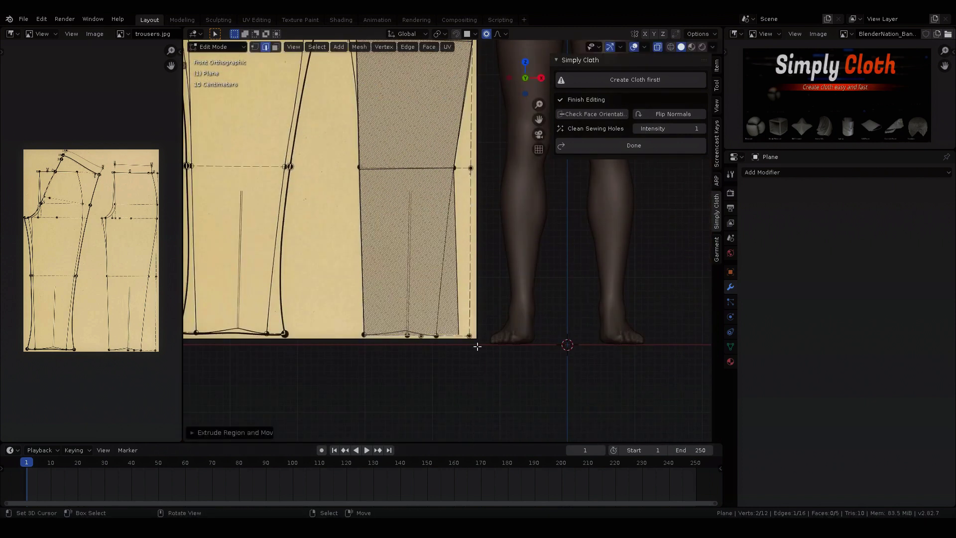
Add evenly spaced loop cuts along and across the trouser piece to divide it into a regular grid
key(ctrl+r)
click(448, 344)
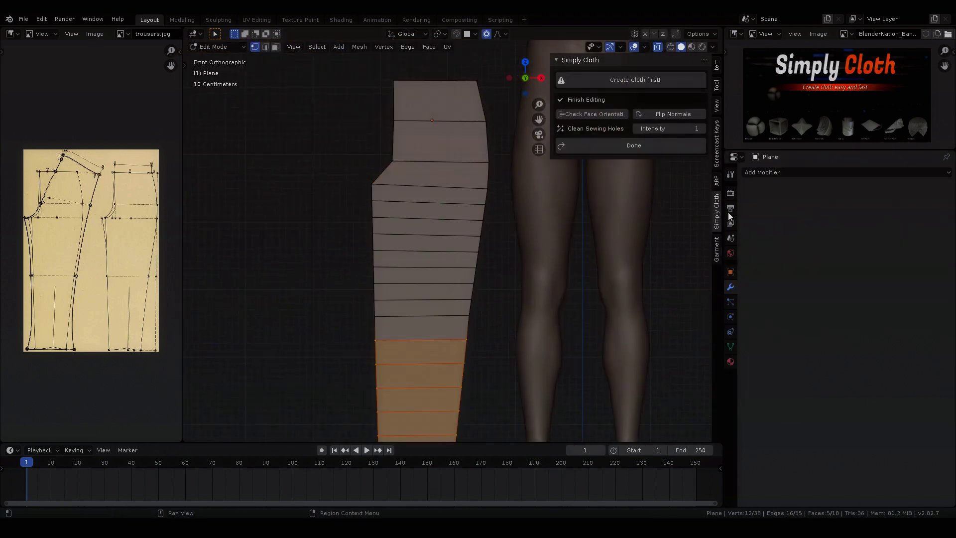
click(716, 143)
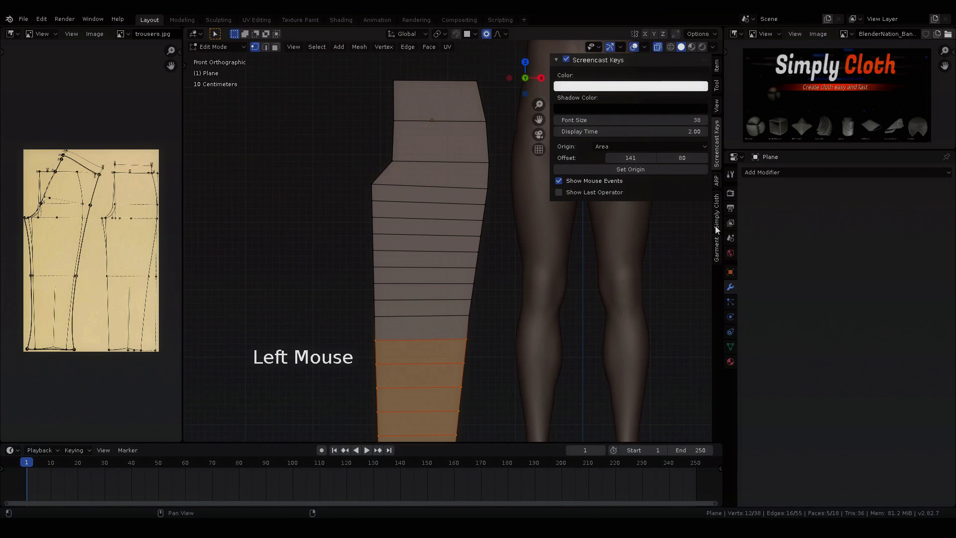
click(715, 219)
scroll(500, 211, down, 1)
middle_drag(518, 211, 465, 215)
key(ctrl+r)
click(480, 181)
key(ctrl+r)
click(469, 116)
scroll(426, 326, down, 2)
key(ctrl+r)
click(426, 326)
Leave mesh editing and turn the trouser piece into a Simply Cloth object
key(a)
key(a)
key(a)
key(Tab)
middle_drag(466, 215, 458, 220)
key(Tab)
Subdivide the cloth mesh with the Simply Cloth subdivision tool
key(Tab)
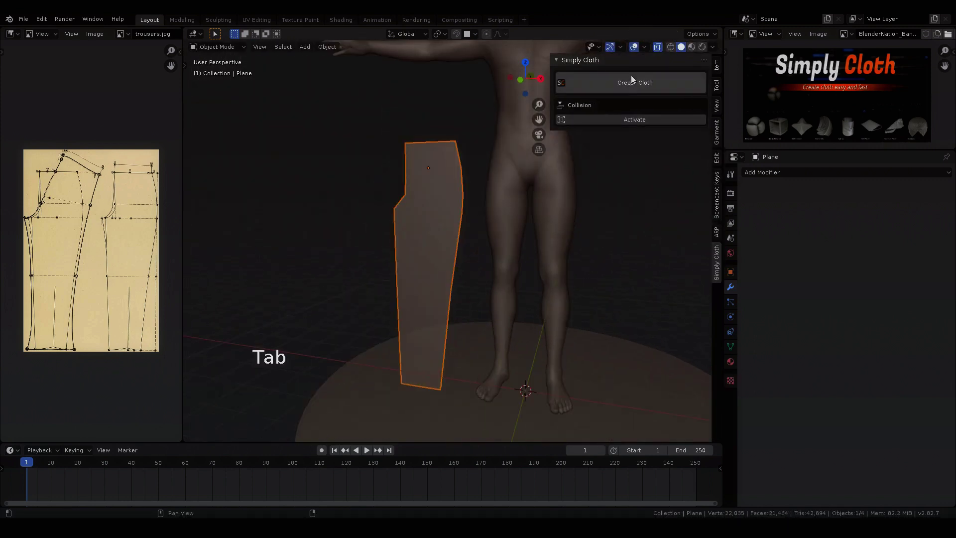
click(631, 80)
middle_drag(460, 259, 480, 256)
key(Tab)
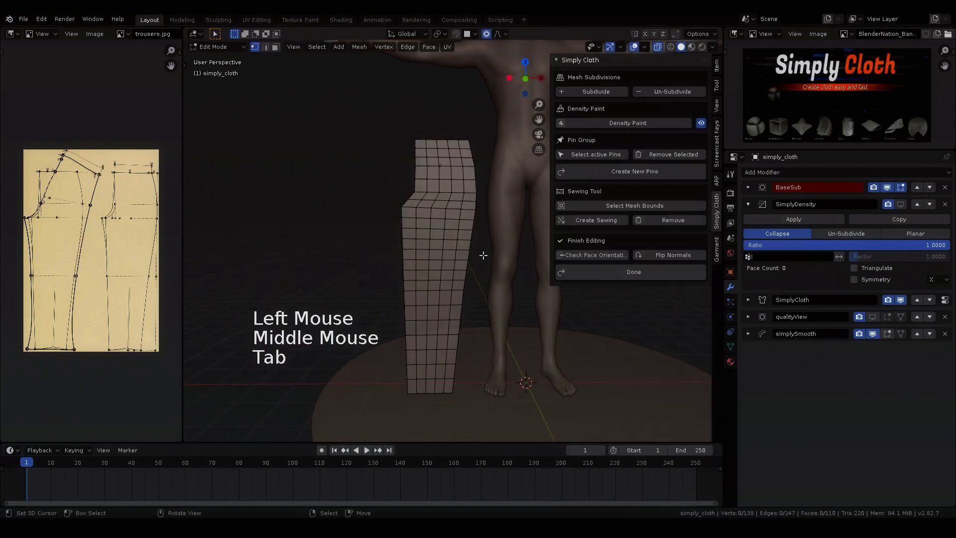
click(595, 91)
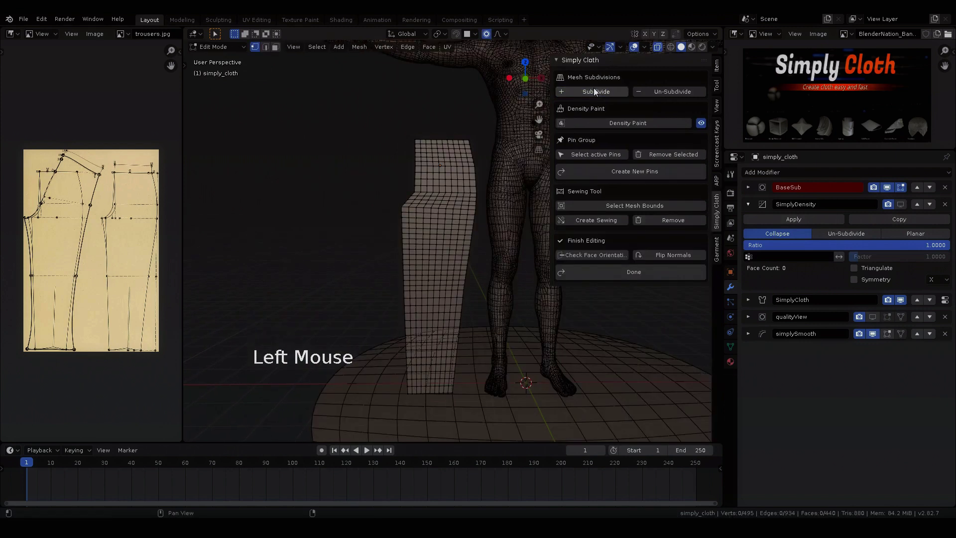
click(594, 91)
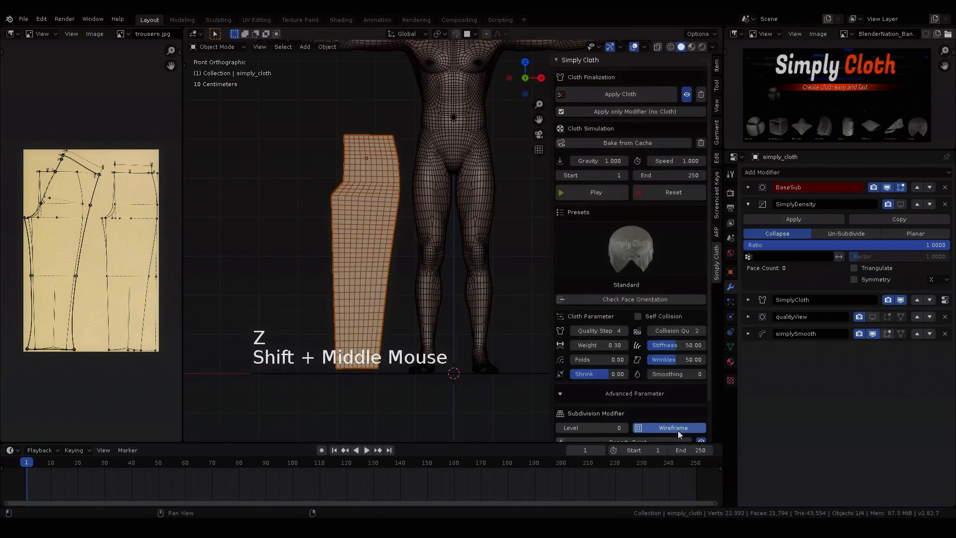
Move the trouser piece in the front view so it covers one leg of the character
click(315, 213)
key(g)
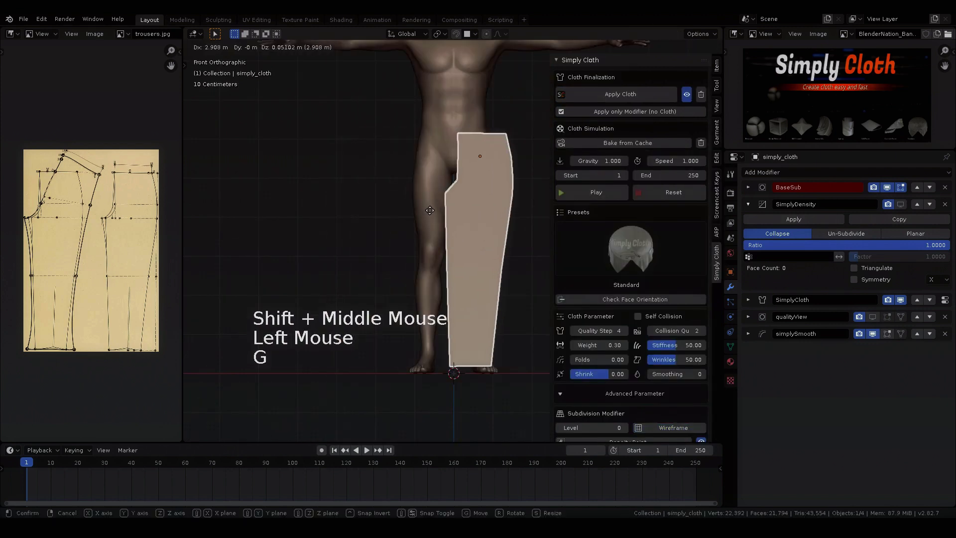
click(441, 205)
key(g)
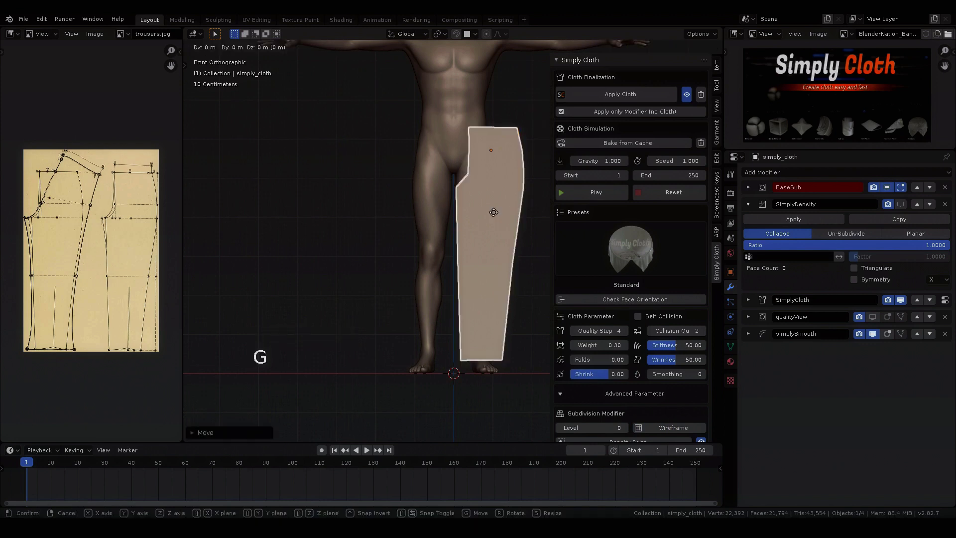
click(490, 212)
Move a vertex on the crotch edge inward to round the crotch curve, and finish editing the mesh
key(Tab)
shift+middle_drag(482, 181, 448, 242)
scroll(438, 238, up, 5)
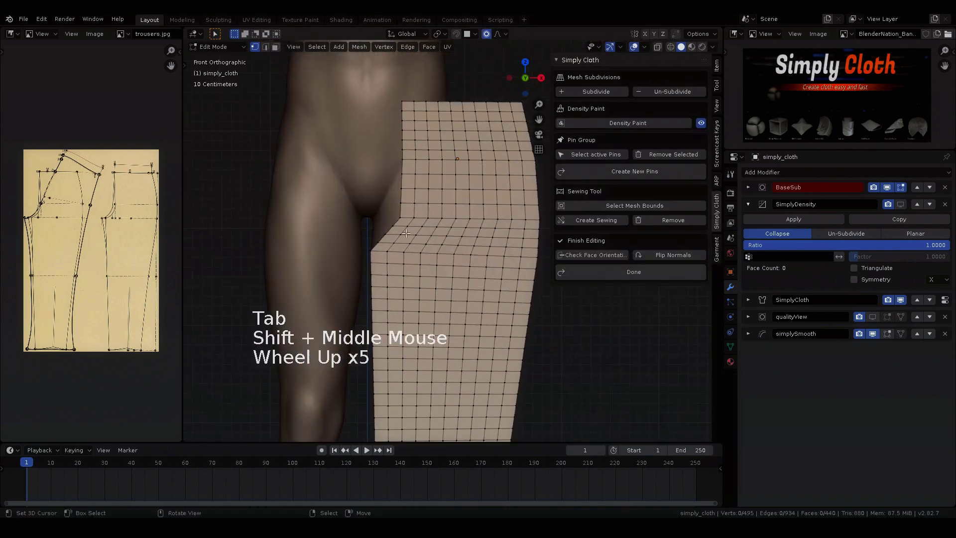
right_click(387, 230)
key(g)
click(391, 233)
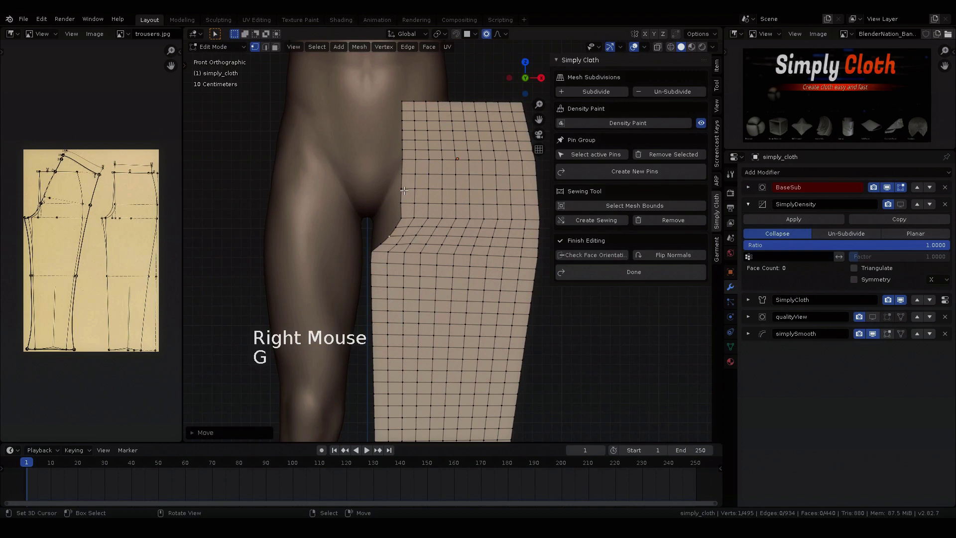
scroll(403, 187, down, 3)
key(Tab)
shift+middle_drag(442, 165, 488, 182)
scroll(474, 159, down, 2)
Duplicate the entire trouser mesh in edit mode and mirror the copy horizontally
key(KP_1)
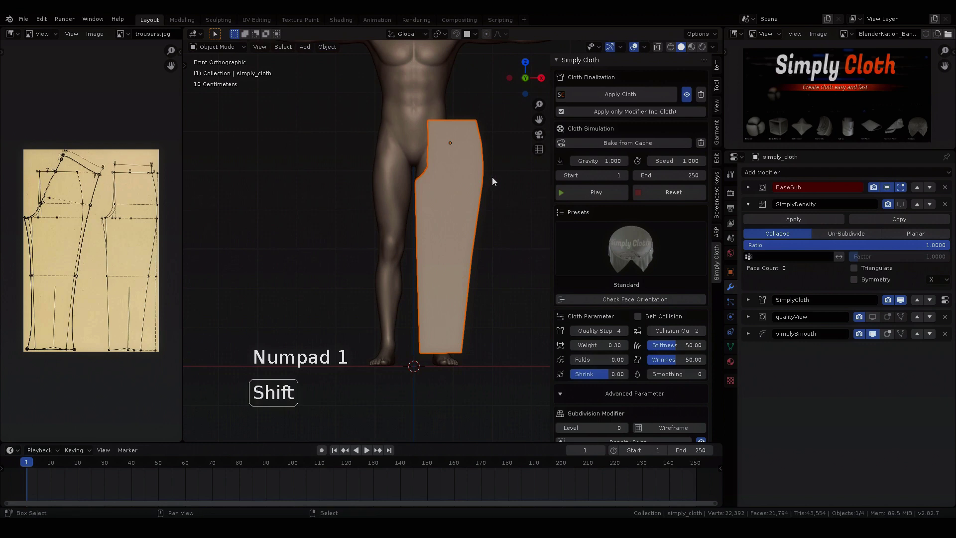
key(Tab)
key(a)
key(shift+d)
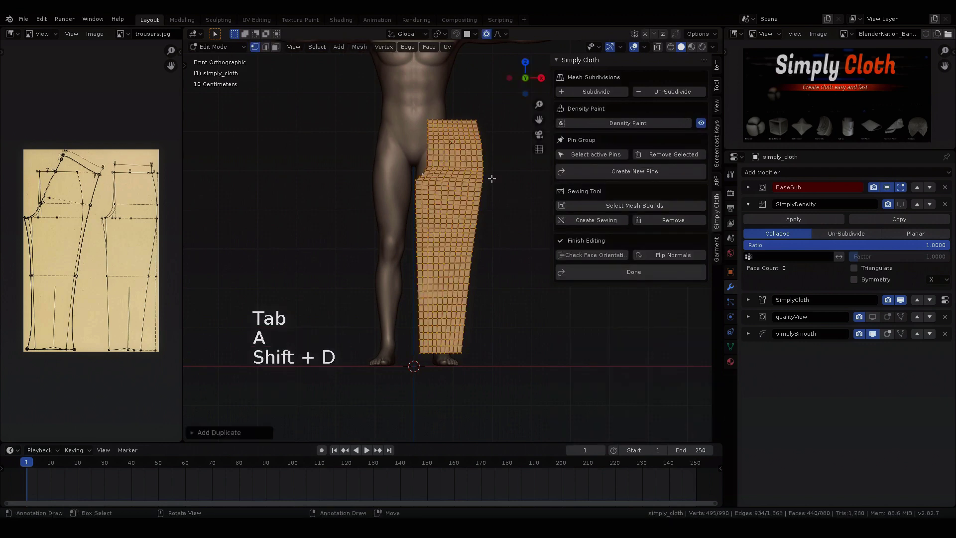
key(ctrl+m)
click(491, 179)
Move the mirrored copy along X and position it in front of the character's other leg
key(g)
key(x)
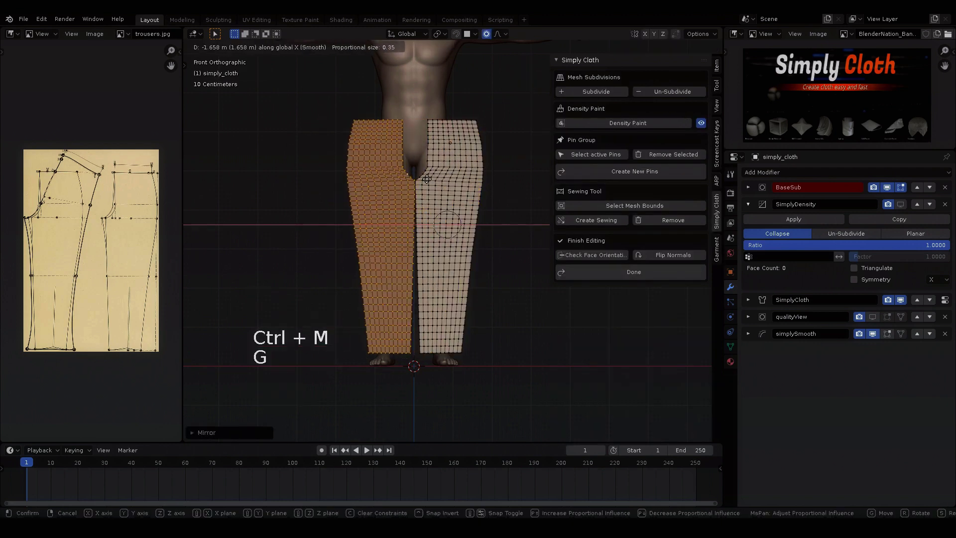
click(426, 179)
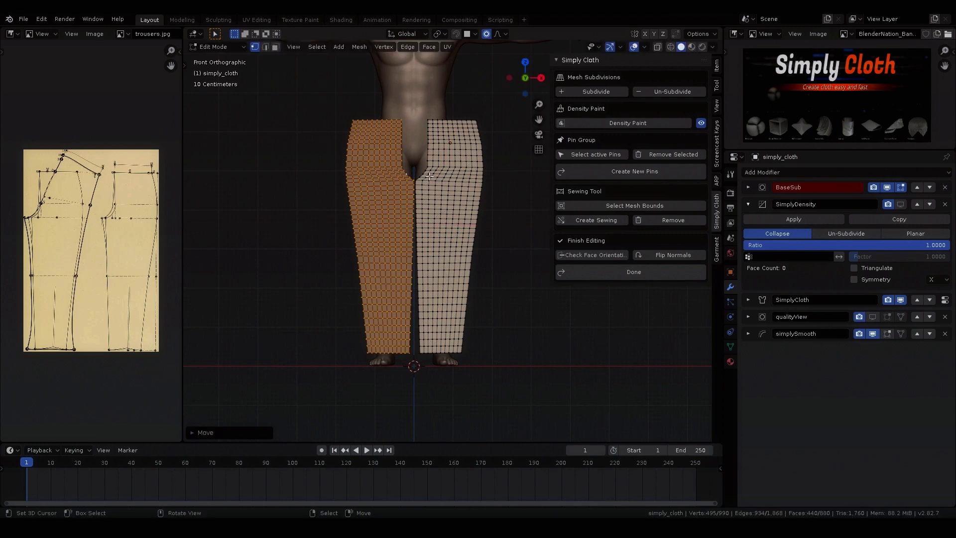
key(g)
click(428, 177)
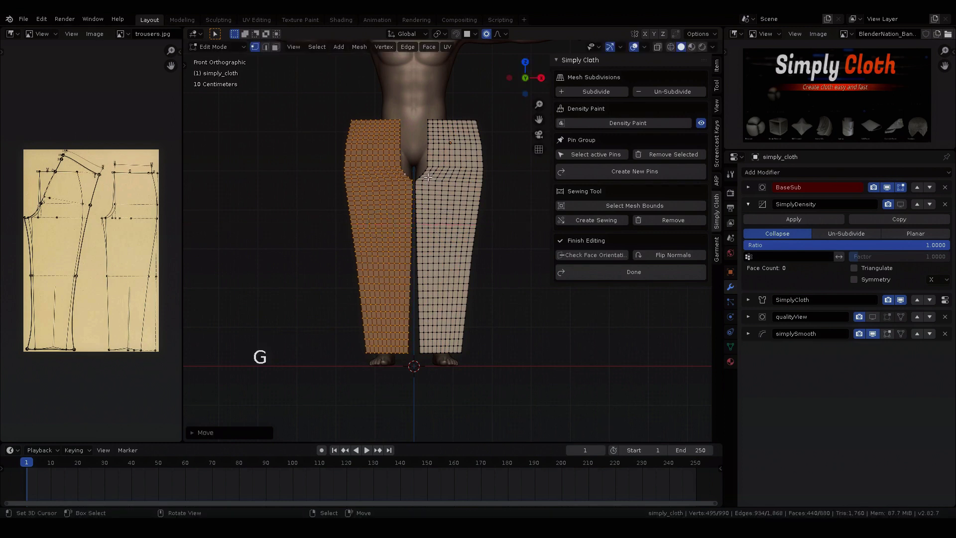
Turn on the face orientation check and flip the normals of the mirrored piece
click(599, 255)
scroll(421, 224, up, 2)
click(673, 255)
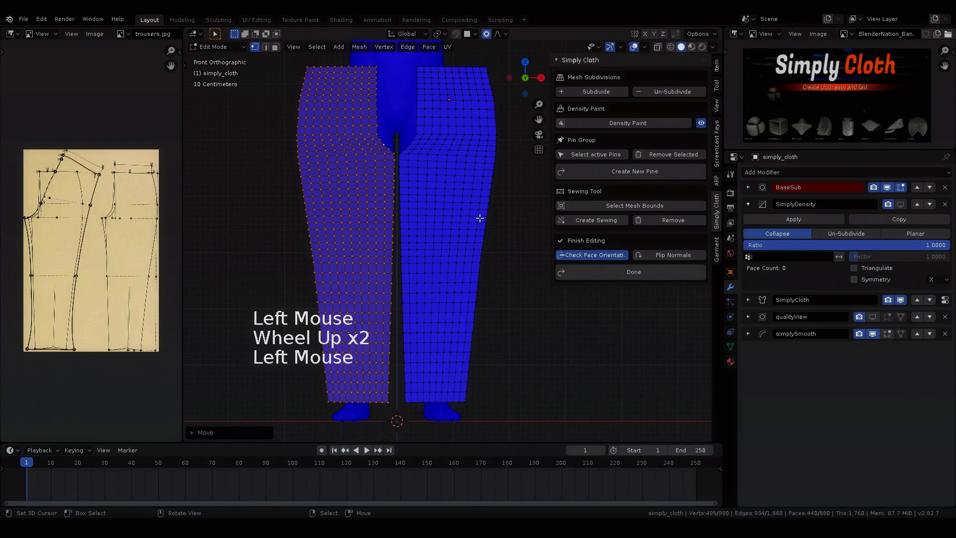
Duplicate both front trouser pieces and move the copies behind the character's legs
middle_drag(473, 229, 411, 222)
key(a)
key(a)
key(a)
key(a)
scroll(416, 229, down, 2)
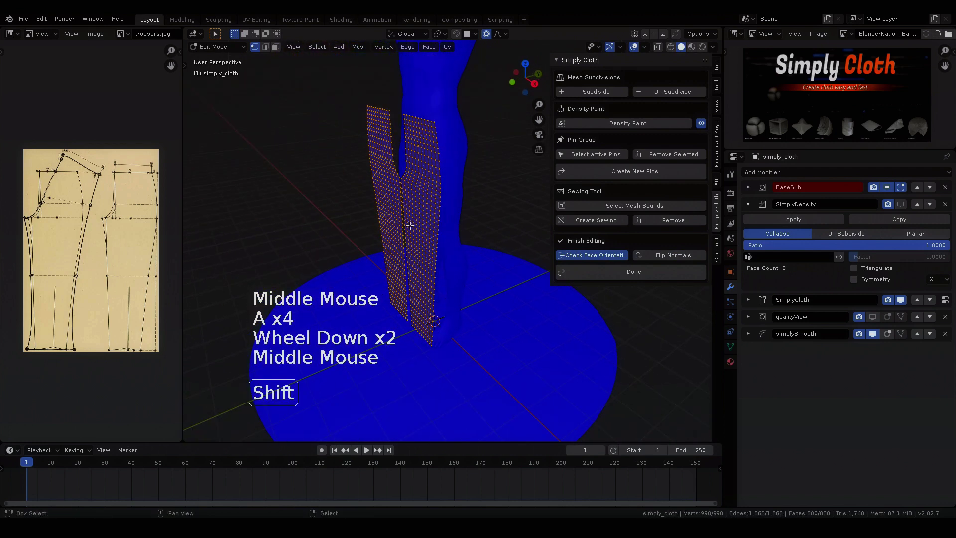
key(shift+d)
key(g)
click(469, 214)
Flip the normals of the rear pieces and turn off the face orientation check
middle_drag(470, 213, 405, 200)
click(632, 252)
middle_drag(633, 252, 482, 215)
click(625, 256)
Adjust the position of the rear pieces behind the legs and finish editing the mesh
key(g)
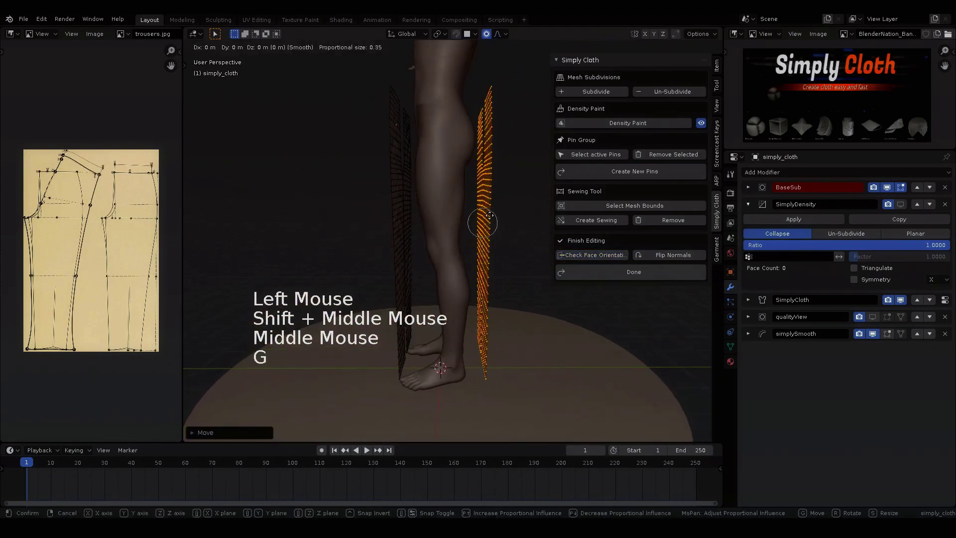
click(487, 215)
click(609, 271)
shift+middle_drag(609, 272, 458, 231)
shift+middle_drag(458, 231, 435, 166)
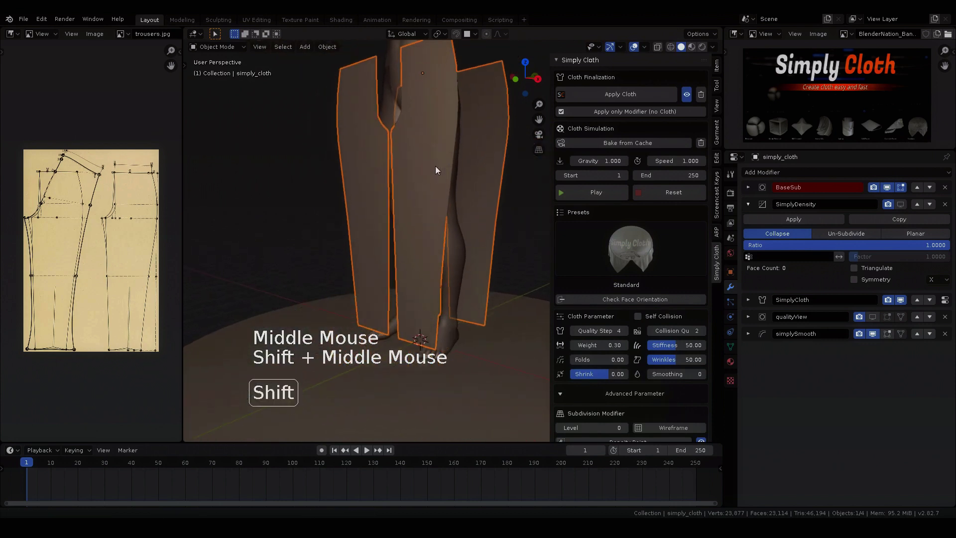
Play the cloth simulation as a test on the unsewn pieces and reset it
click(587, 193)
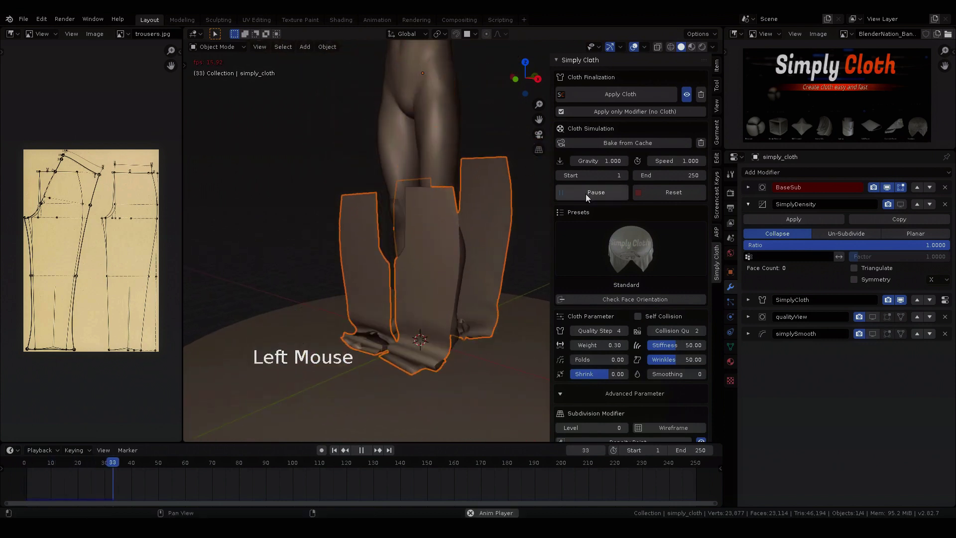
click(681, 195)
Select the outer side edges of the front and rear pieces on one leg and create sewing between them
key(Tab)
shift+middle_drag(388, 204, 458, 209)
key(2)
scroll(522, 220, up, 2)
alt+right_click(494, 219)
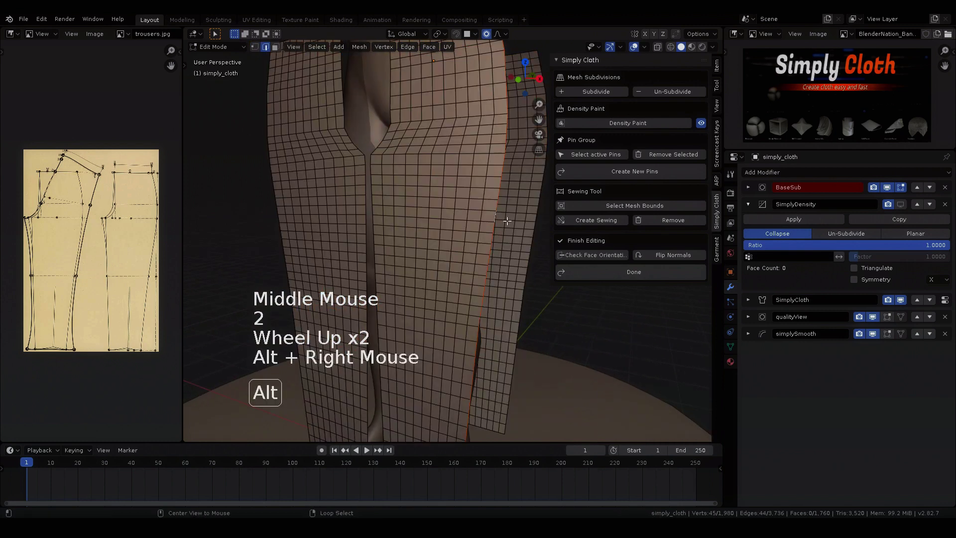
click(595, 220)
Select the centre crotch edges of the left and right pieces and create sewing between them
mouse_move(399, 219)
shift+middle_down()
mouse_move(376, 217)
mouse_move(408, 234)
shift+middle_up()
scroll(374, 218, up, 3)
scroll(373, 218, down, 2)
middle_drag(408, 233, 454, 260)
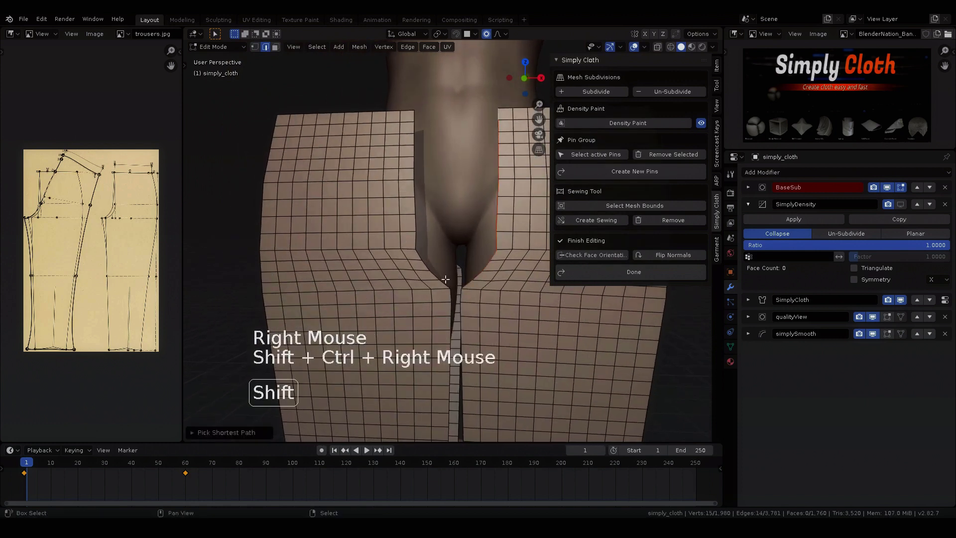
click(614, 222)
Create sewing between the front and rear outer side edges of the other leg
middle_drag(498, 269, 489, 277)
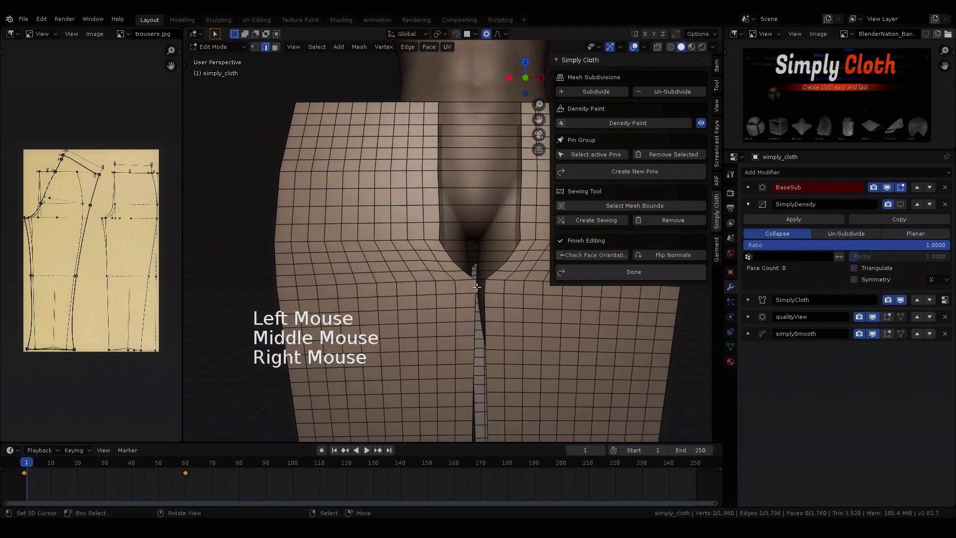
scroll(409, 245, down, 2)
middle_drag(340, 209, 364, 224)
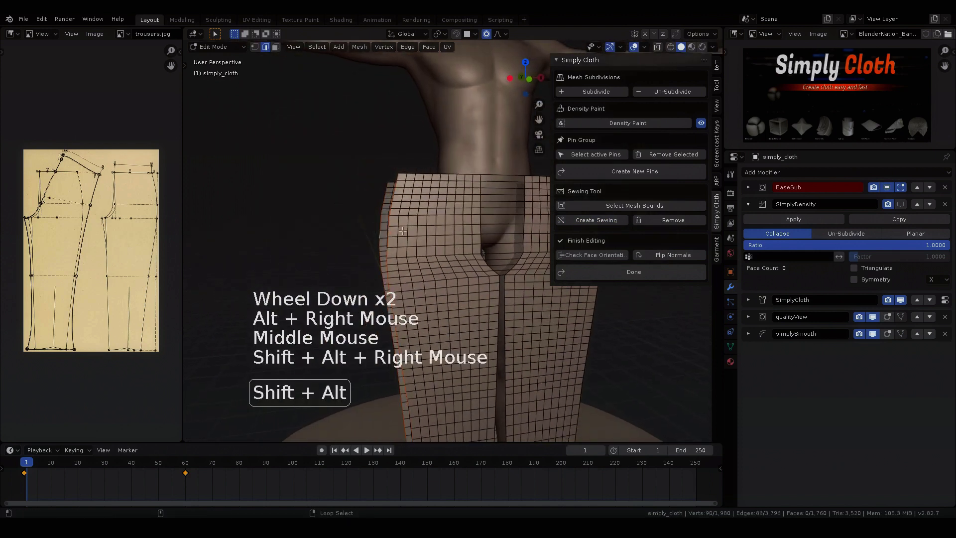
shift+middle_drag(473, 348, 461, 108)
Select the front and rear inner leg edges of one leg from crotch to hem and create sewing between them
scroll(404, 199, up, 1)
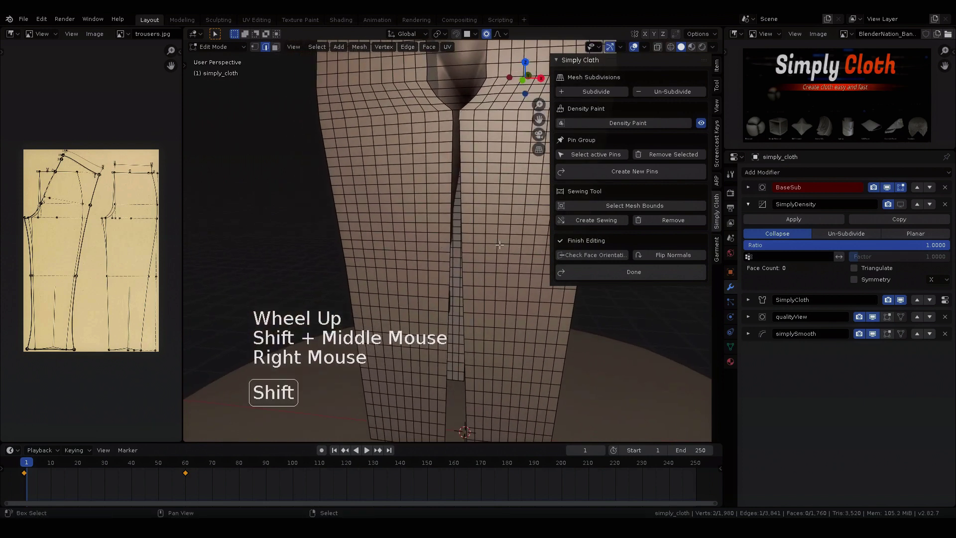
shift+middle_drag(499, 245, 428, 130)
ctrl+shift+right_click(471, 356)
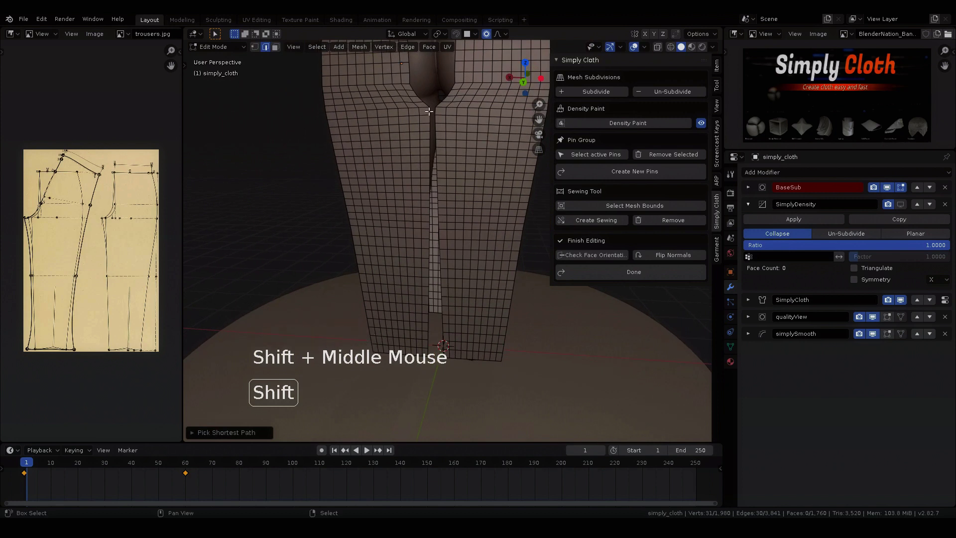
shift+middle_drag(440, 343, 468, 292)
ctrl+shift+right_click(460, 274)
click(464, 264)
Select the front and rear inner leg edges of the remaining leg and create sewing between them
right_click(464, 296)
shift+middle_drag(474, 238, 477, 332)
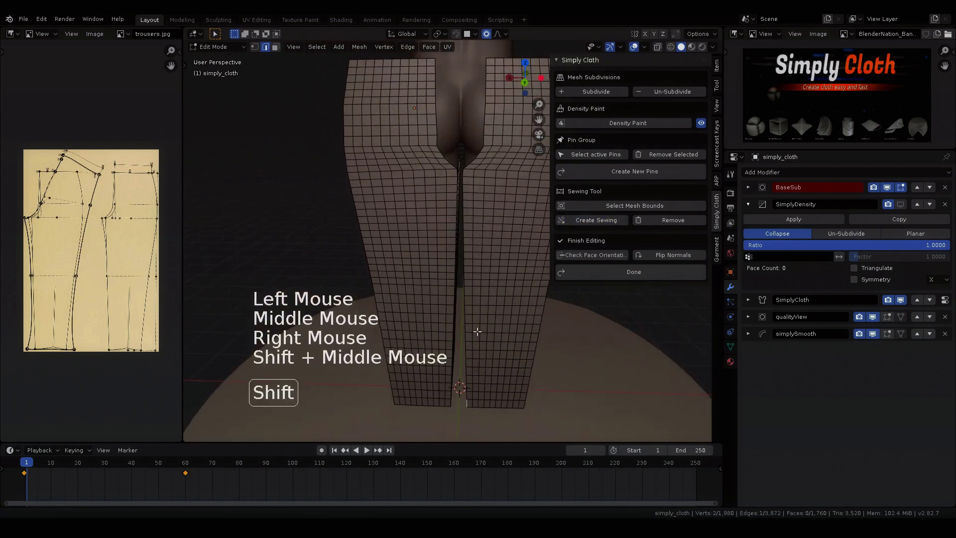
ctrl+shift+right_click(466, 185)
middle_drag(466, 185, 445, 260)
shift+right_click(449, 190)
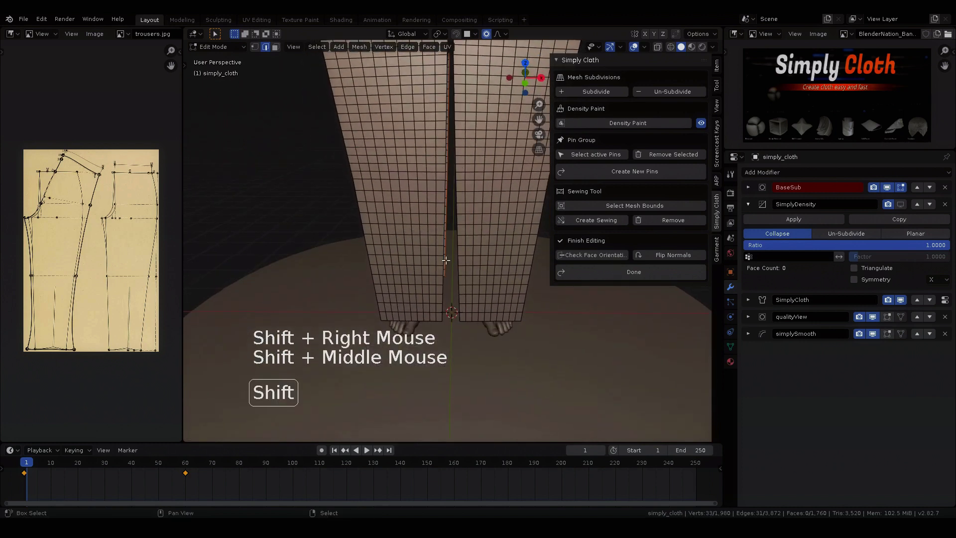
ctrl+shift+right_click(440, 313)
click(594, 221)
Finish editing the sewn trousers and run the cloth simulation, pausing it at frame 44
scroll(451, 224, down, 2)
middle_drag(452, 224, 491, 255)
click(615, 276)
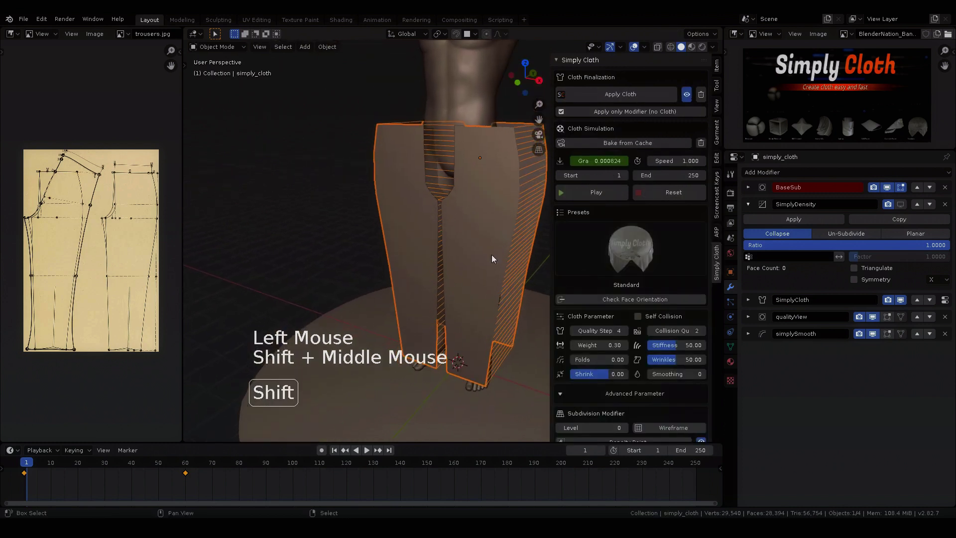
click(608, 190)
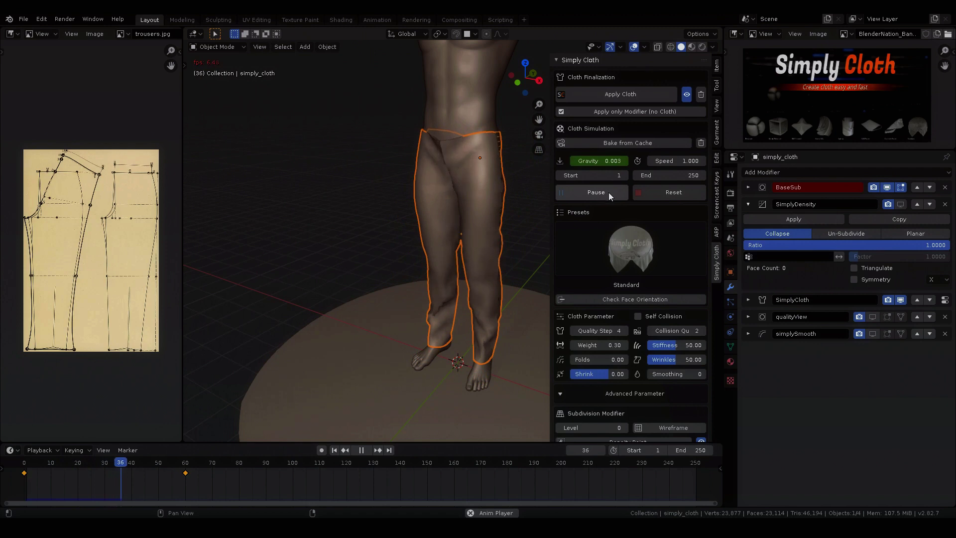
click(608, 192)
middle_drag(440, 213, 250, 198)
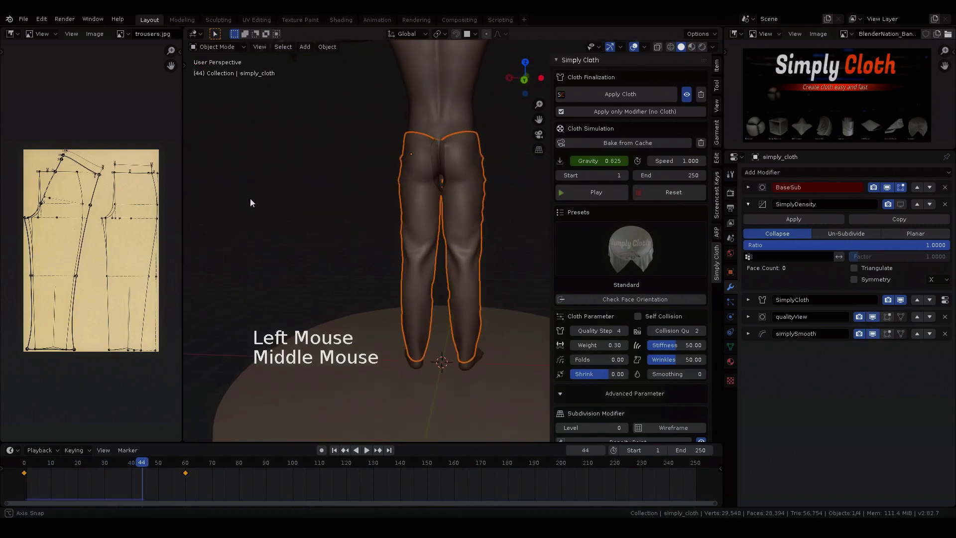
Reset the simulation, select the two opposite rear centre seam edges from waist to crotch and create sewing between them
click(667, 192)
key(Tab)
shift+middle_drag(459, 195, 465, 236)
scroll(449, 264, up, 4)
scroll(465, 237, up, 2)
right_click(457, 275)
scroll(457, 275, down, 1)
ctrl+shift+right_click(479, 91)
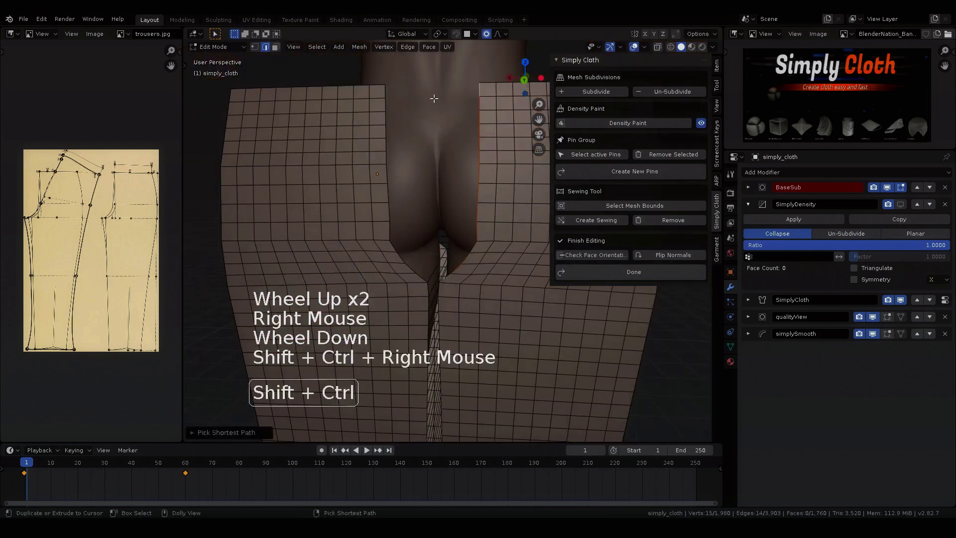
shift+right_click(385, 92)
ctrl+shift+right_click(422, 275)
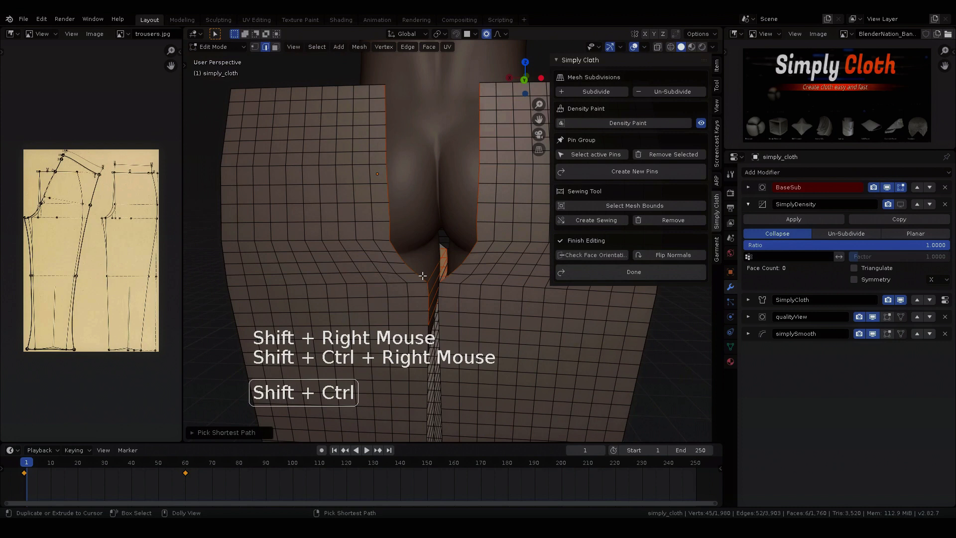
key(ctrl+z)
shift+right_click(422, 275)
ctrl+shift+right_click(387, 95)
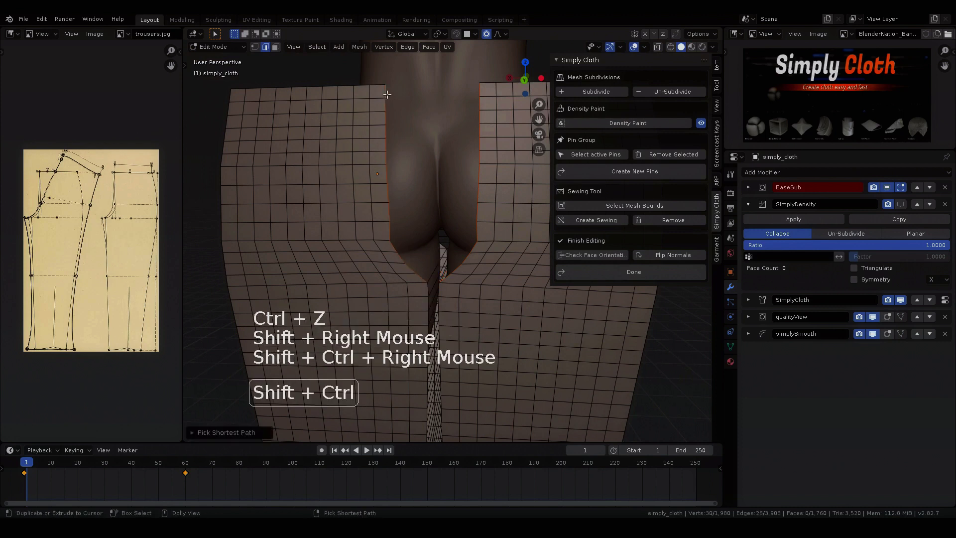
click(587, 222)
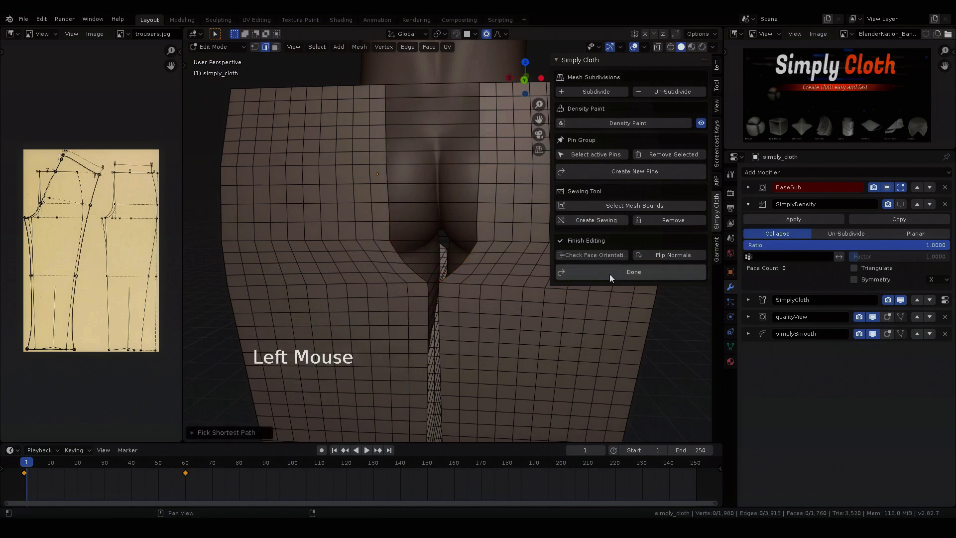
Finish editing the trousers, run the cloth simulation, pause it and inspect the fit from several sides
click(611, 273)
click(611, 193)
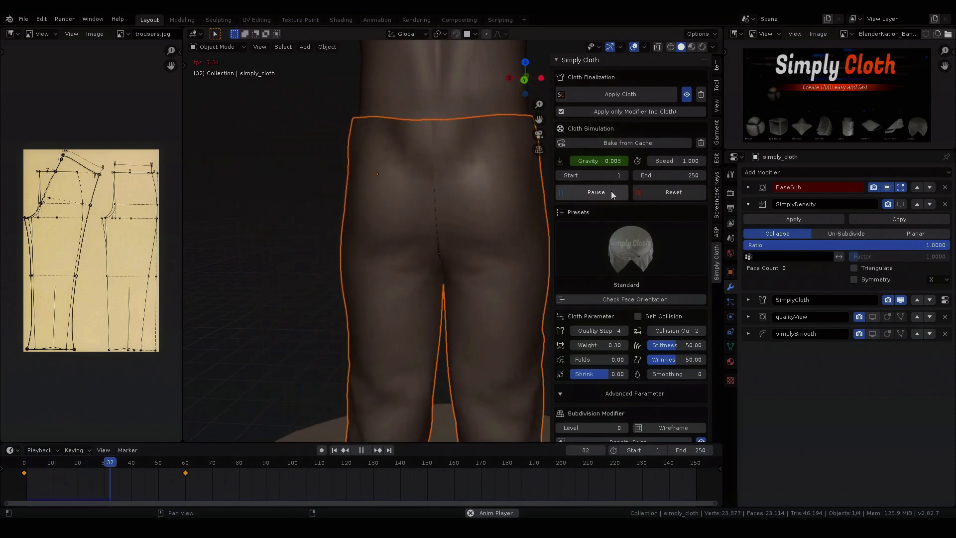
click(610, 192)
scroll(462, 264, down, 5)
middle_drag(453, 274, 521, 335)
scroll(497, 283, up, 4)
middle_drag(532, 205, 432, 223)
Reset the simulation and rerun it with the Denim preset to frame 43, checking the side seam
click(668, 195)
middle_drag(490, 197, 434, 198)
middle_drag(378, 238, 355, 239)
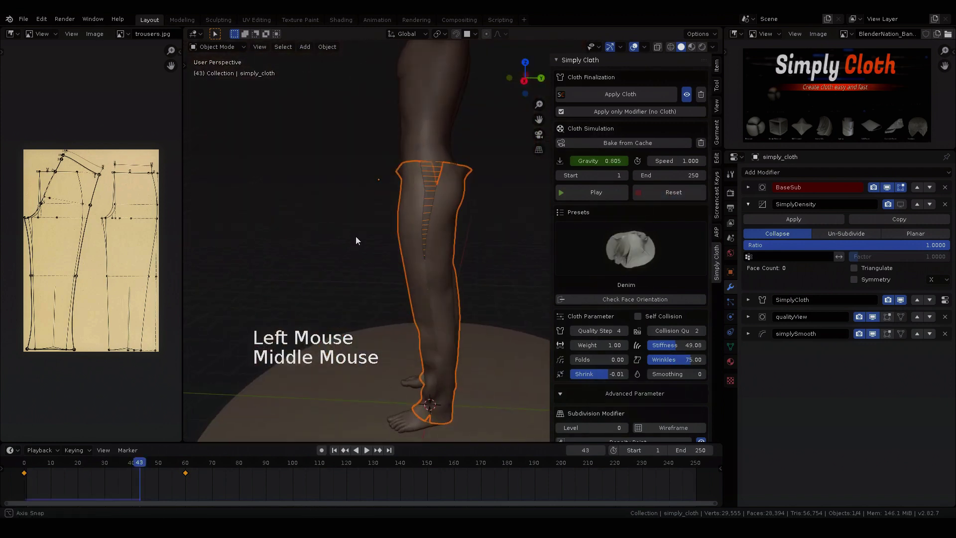
middle_drag(433, 240, 373, 238)
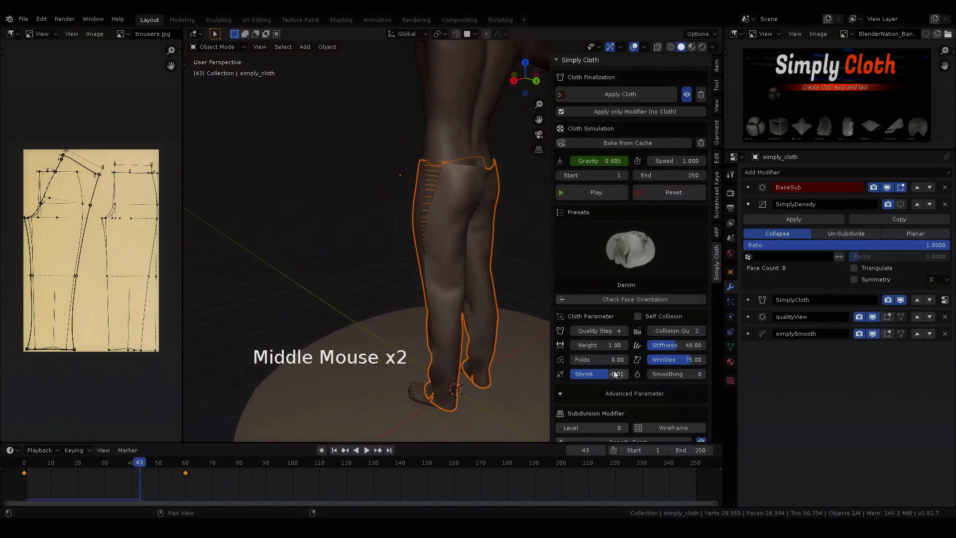
Set the sewing force to 0 in the advanced parameters and run the simulation, pausing at about frame 57
click(629, 394)
scroll(662, 384, down, 2)
click(674, 371)
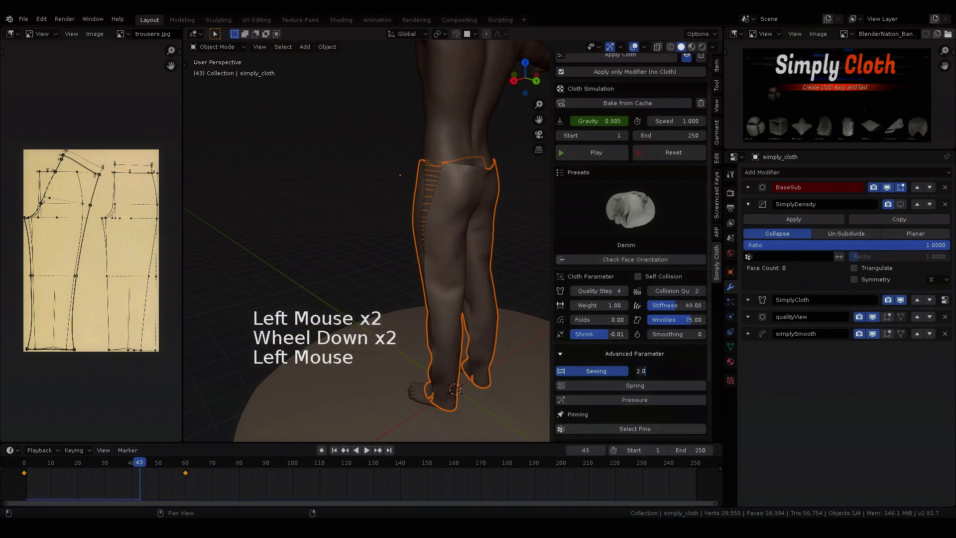
click(597, 153)
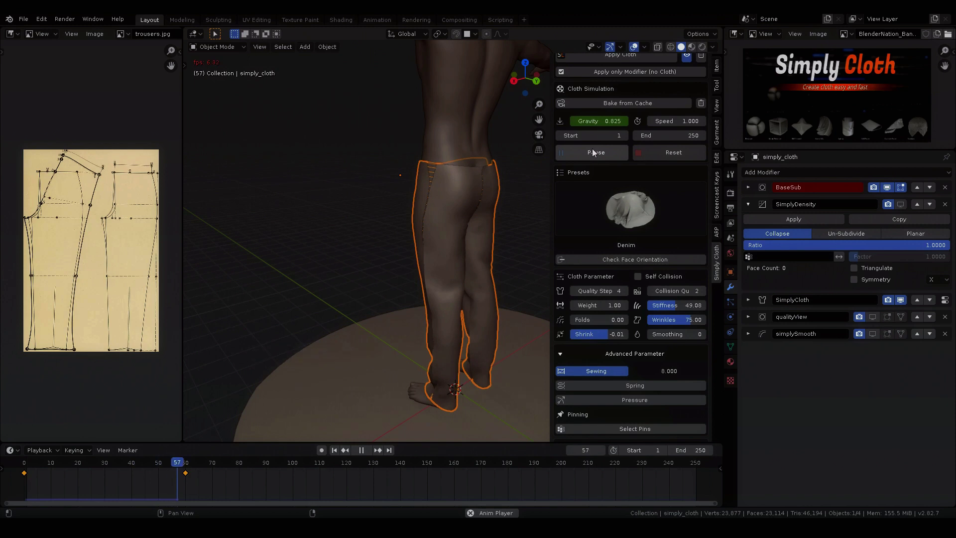
click(592, 152)
Reset the cloth simulation and apply the Denim preset to the trousers
middle_drag(477, 199, 404, 240)
click(644, 150)
click(631, 244)
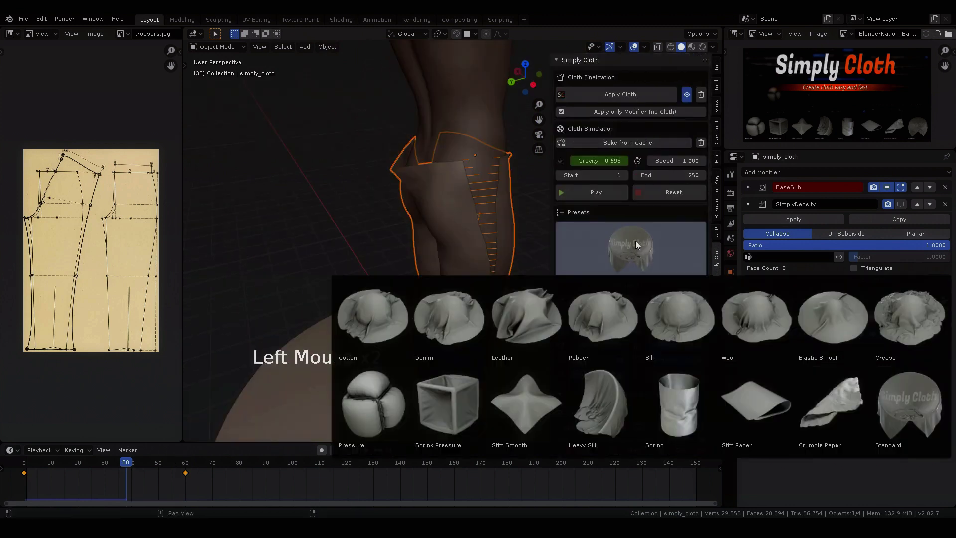
click(447, 317)
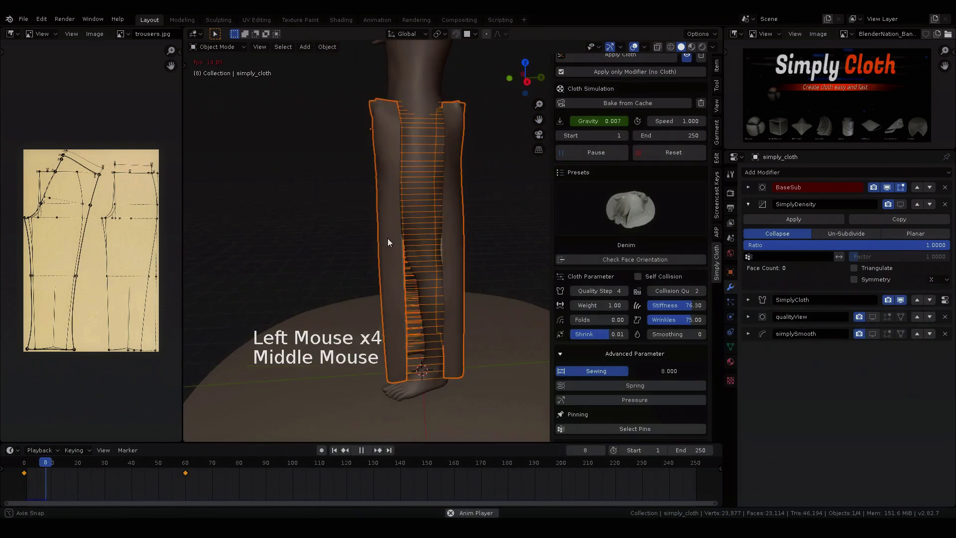
middle_drag(389, 240, 473, 239)
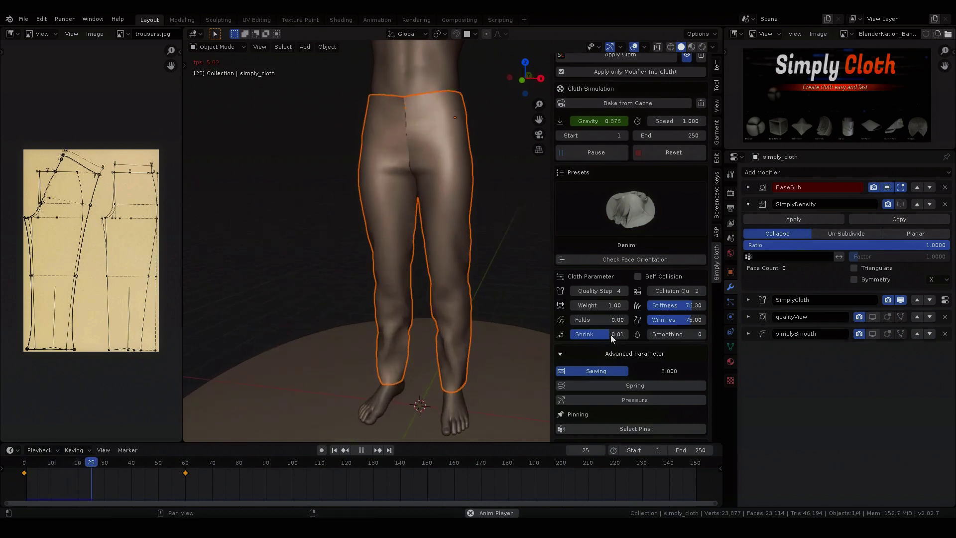
Set Shrink to -0.09 while the simulation plays, pause it at frame 54 and inspect the trousers
drag(607, 336, 606, 336)
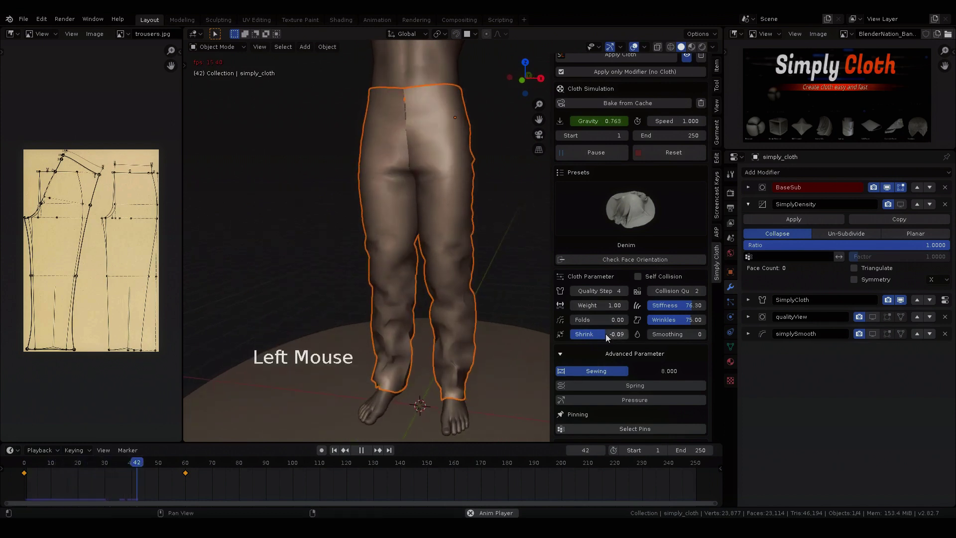
click(594, 149)
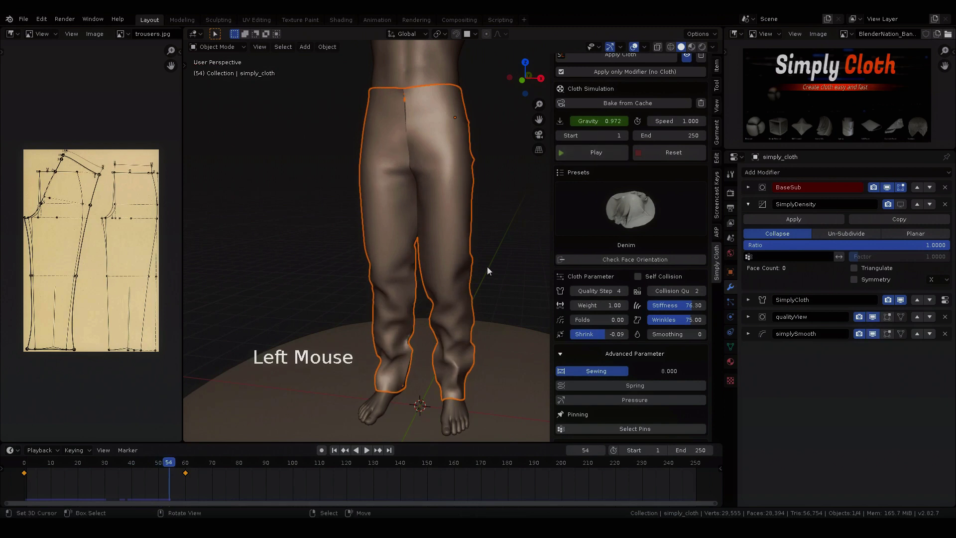
scroll(487, 267, down, 2)
middle_drag(487, 267, 534, 259)
scroll(536, 261, up, 1)
scroll(528, 259, up, 1)
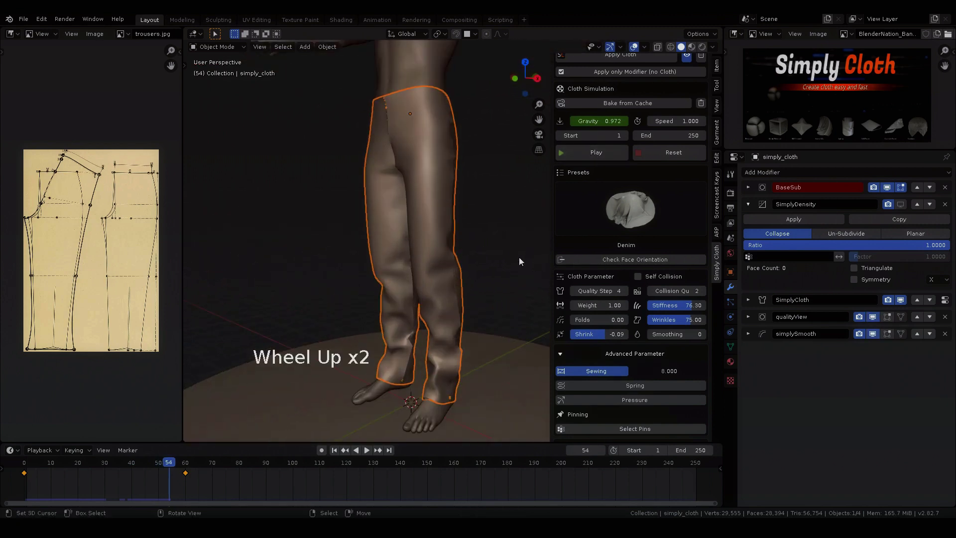
Reset the simulation, turn on the wireframe display and raise the cloth's subdivision level to 1
click(667, 153)
click(616, 354)
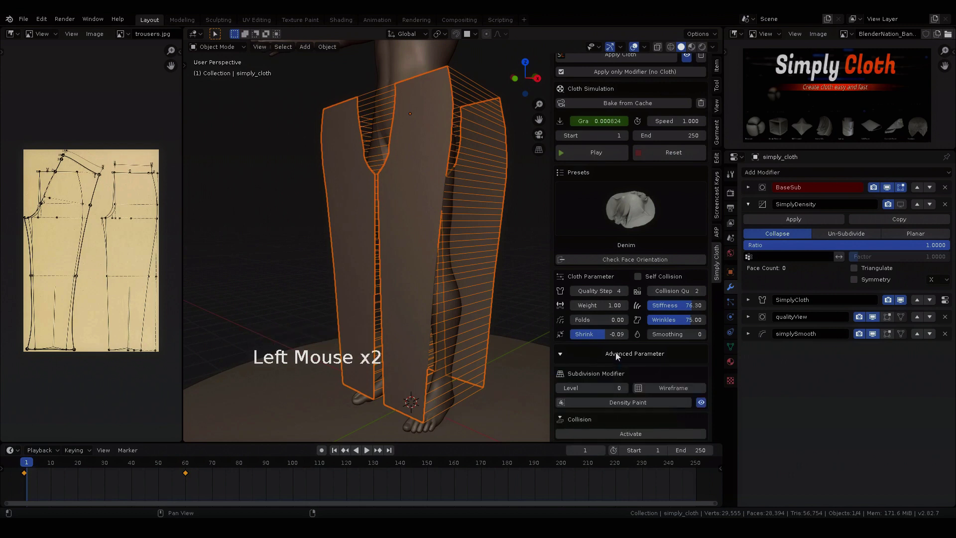
click(662, 389)
middle_drag(399, 299, 423, 301)
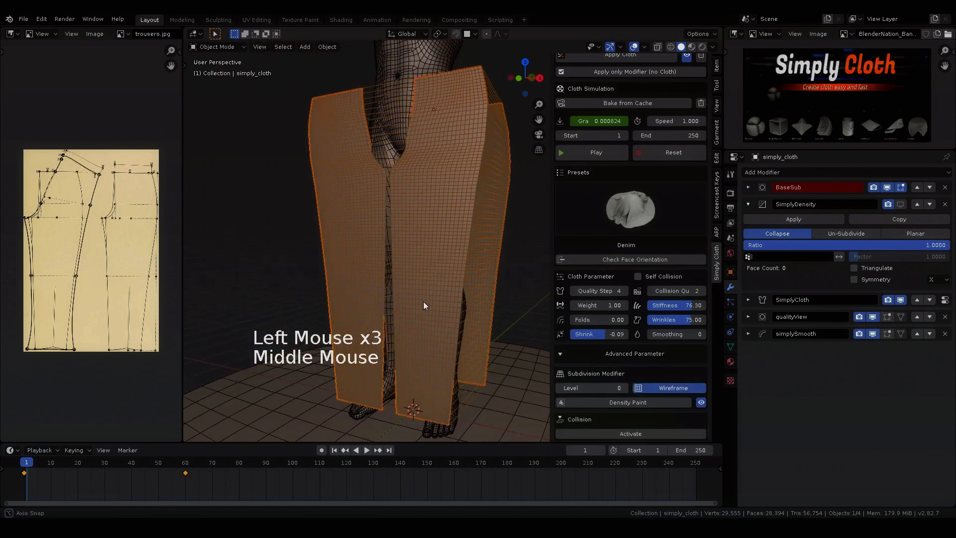
click(625, 389)
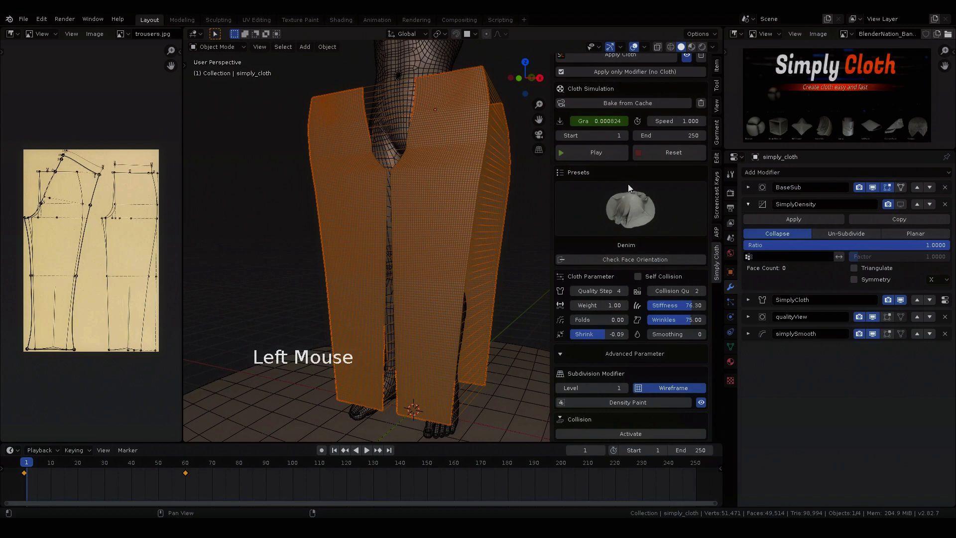
Run the cloth simulation on the subdivided trousers, pause it and check the creases
click(596, 152)
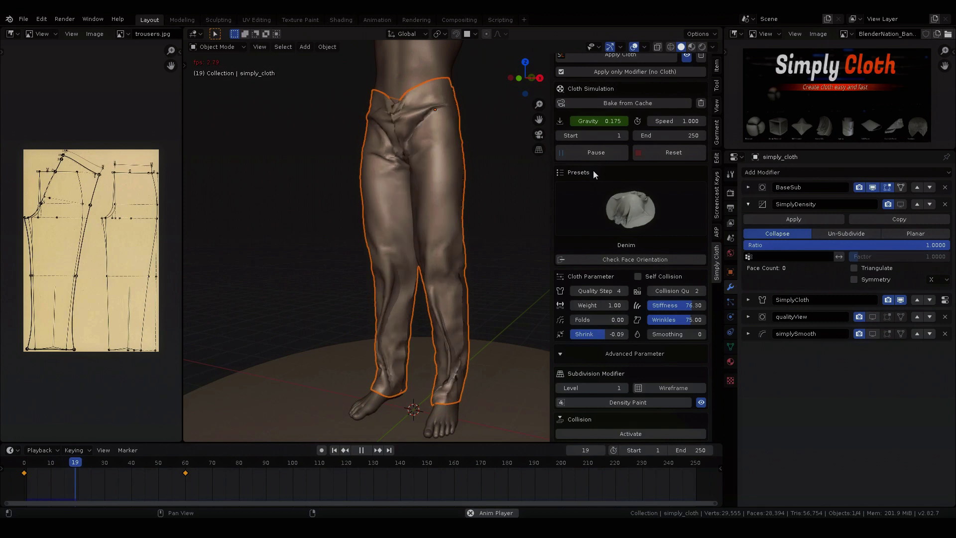
click(609, 151)
middle_drag(473, 217, 256, 258)
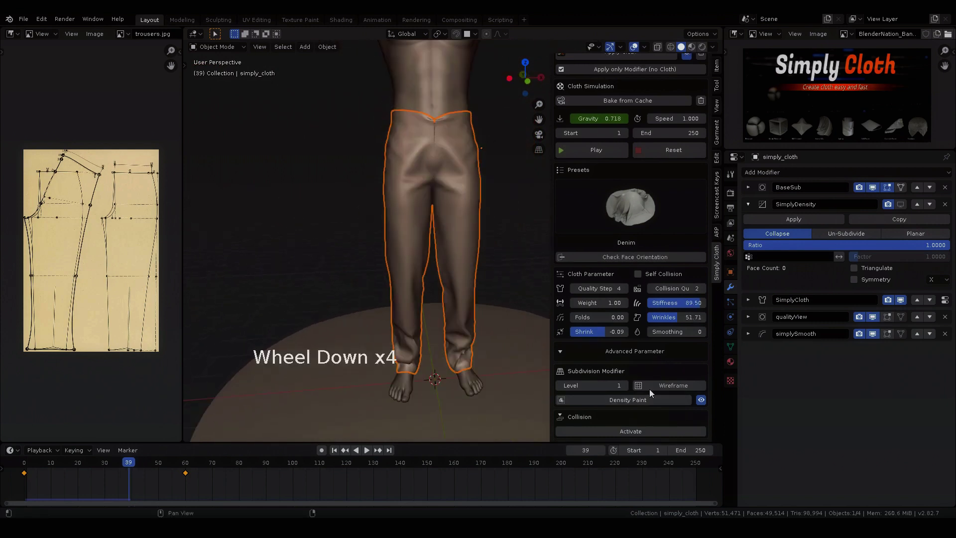
scroll(651, 379, up, 4)
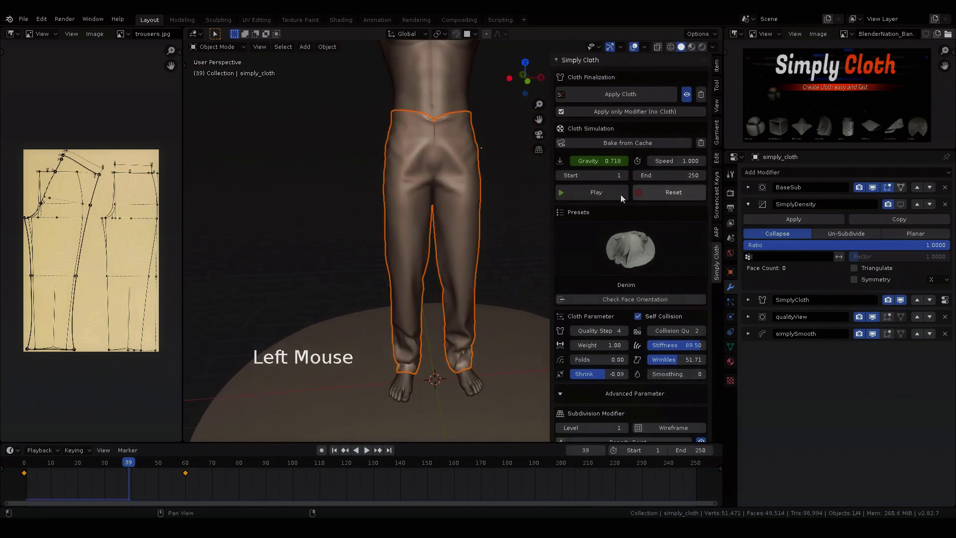
Reset and rerun the simulation with self collision, Stiffness 89.50, Folds 22.67, Wrinkles 68.36 and Shrink -0.11, pausing at frame 25
middle_drag(543, 196, 401, 201)
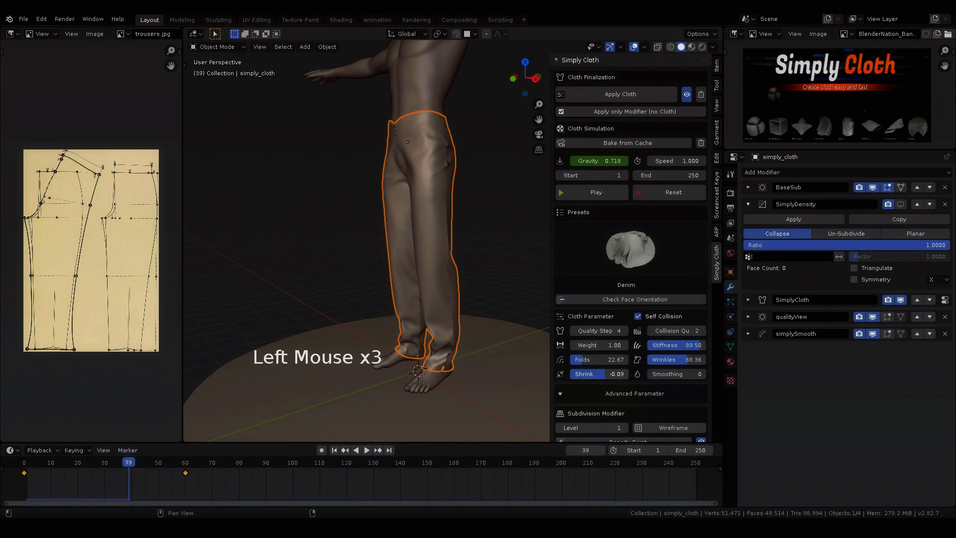
click(655, 196)
click(592, 190)
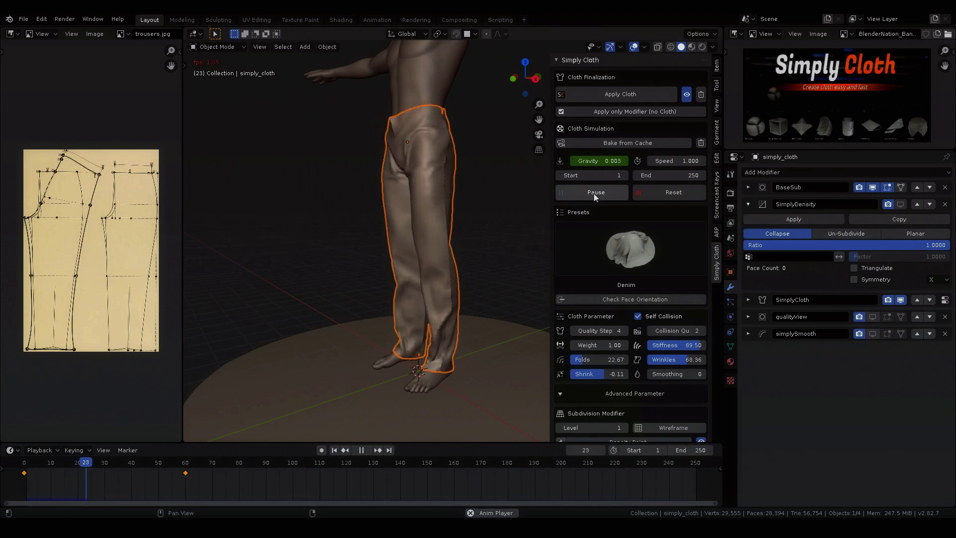
click(593, 193)
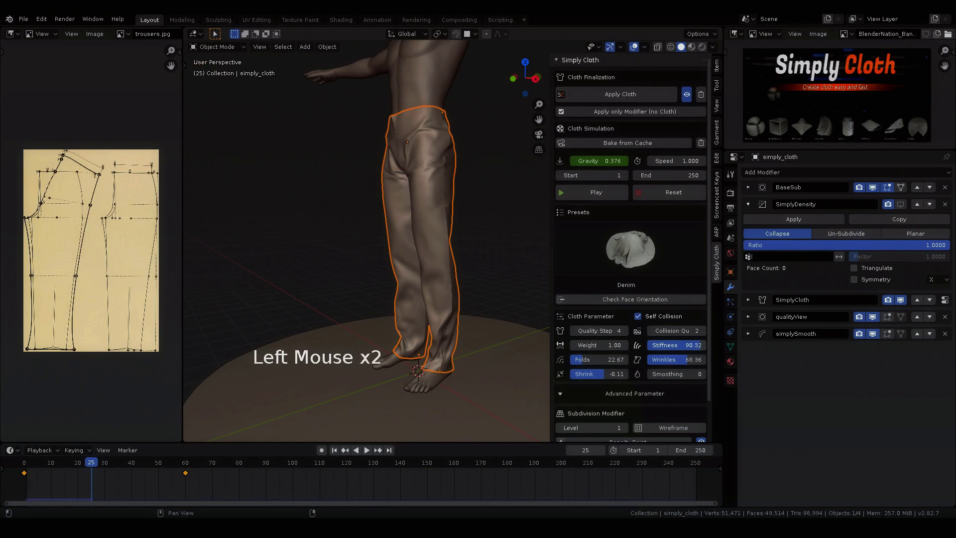
Run the simulation with Stiffness 79.60 and Wrinkles 45.05, pause it at frame 39 and view the front
click(597, 194)
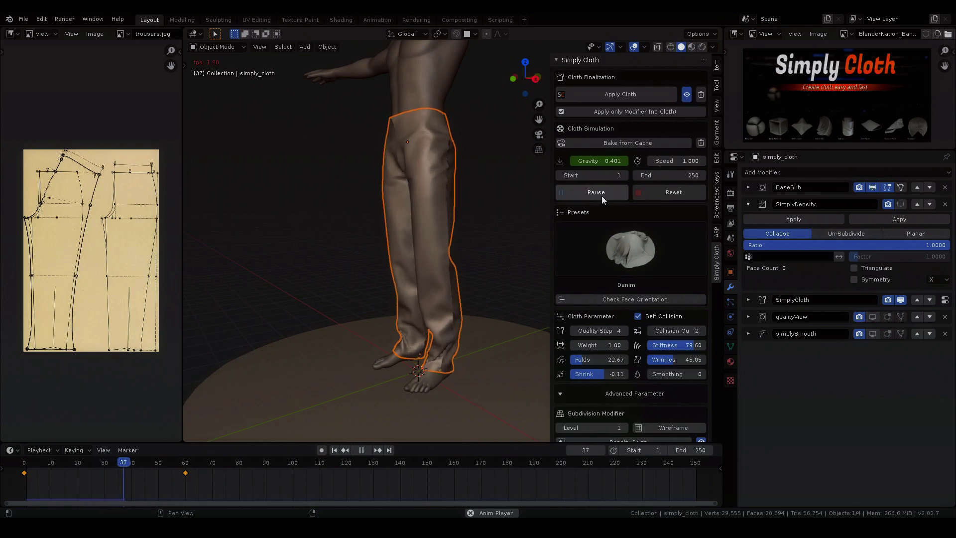
click(598, 193)
middle_drag(463, 318, 435, 337)
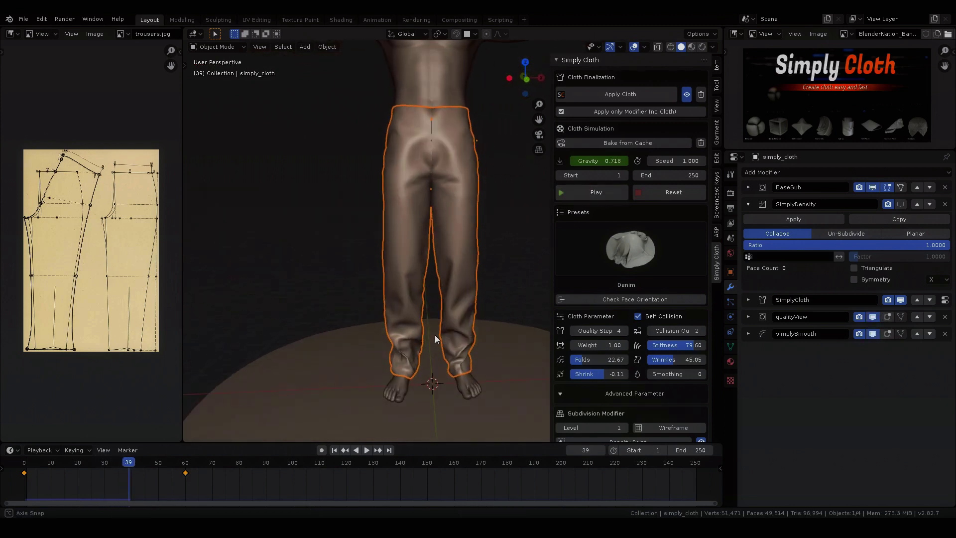
Set Shrink to -0.08 and continue the simulation, pausing it at frame 51
drag(598, 374, 599, 374)
click(594, 194)
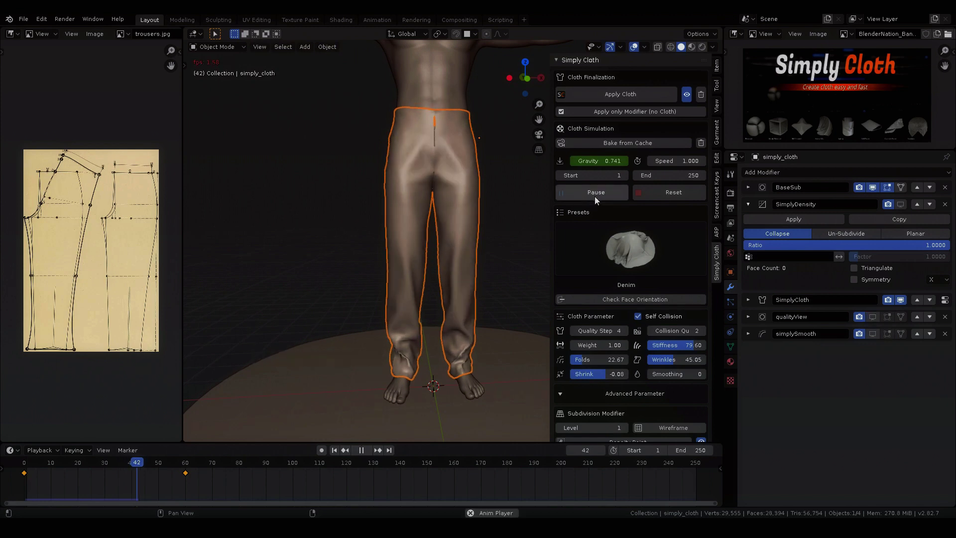
click(598, 193)
middle_drag(438, 235, 220, 155)
Apply the simulated cloth to the trousers mesh and look closely at the side seam holes
click(614, 91)
scroll(477, 285, up, 5)
scroll(454, 185, up, 4)
scroll(454, 185, down, 8)
scroll(621, 192, up, 5)
Select the whole trousers mesh, clean the sewing holes with an intensity of 21 and finish editing
key(a)
scroll(219, 156, up, 2)
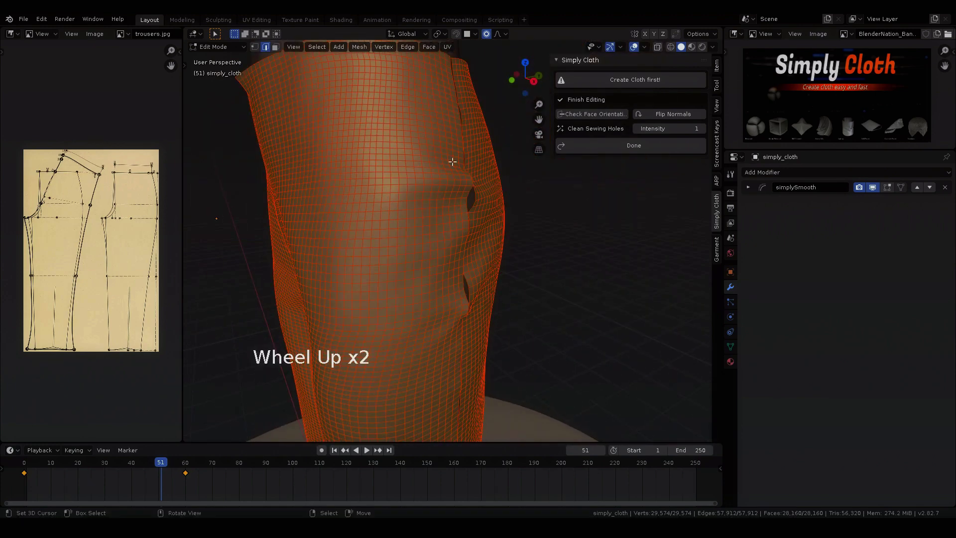
click(672, 128)
drag(672, 128, 709, 129)
scroll(502, 236, down, 7)
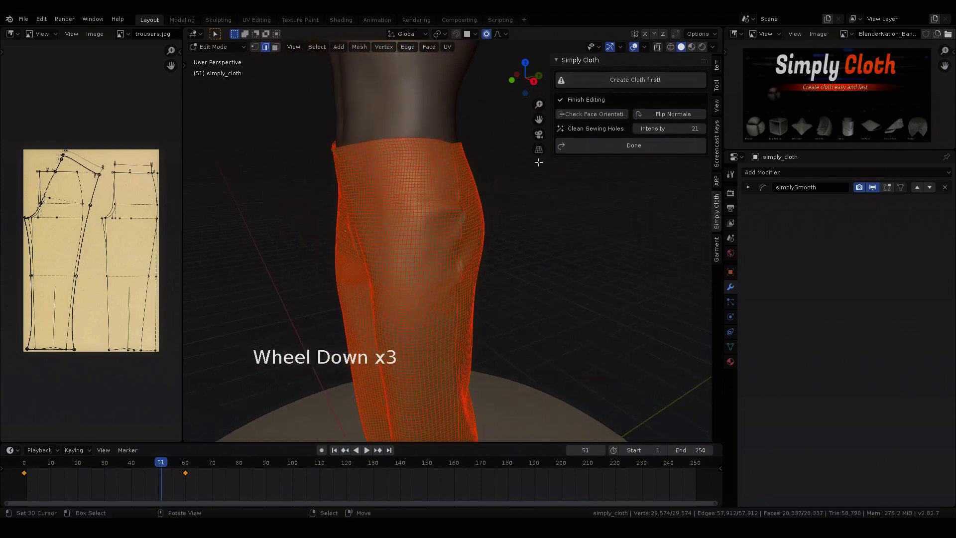
shift+middle_drag(501, 236, 503, 209)
click(580, 149)
Apply the rotation and scale of the trousers object
middle_drag(580, 153, 460, 216)
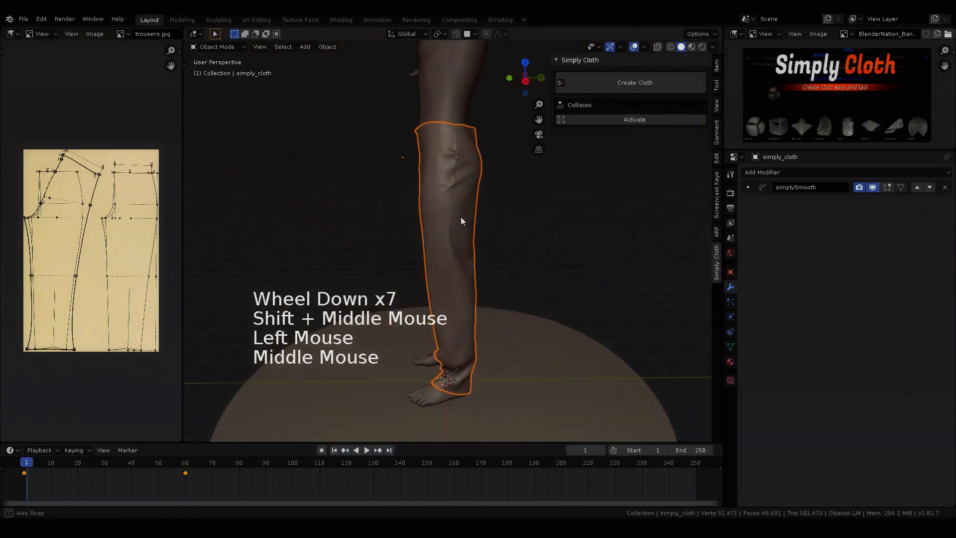
scroll(470, 219, up, 2)
key(ctrl+a)
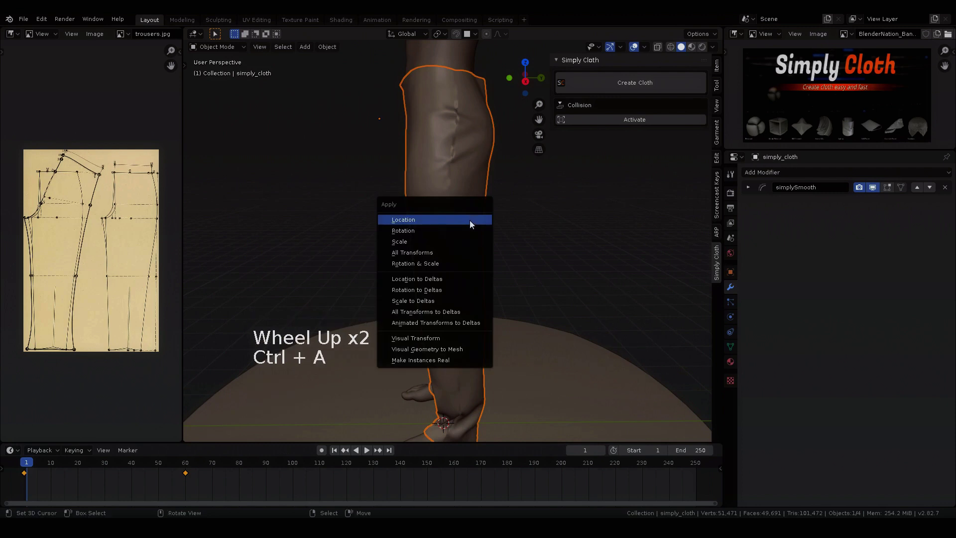
click(443, 263)
Recalculate the normals of the entire trousers mesh to face outside
key(Tab)
key(a)
key(shift+n)
key(Tab)
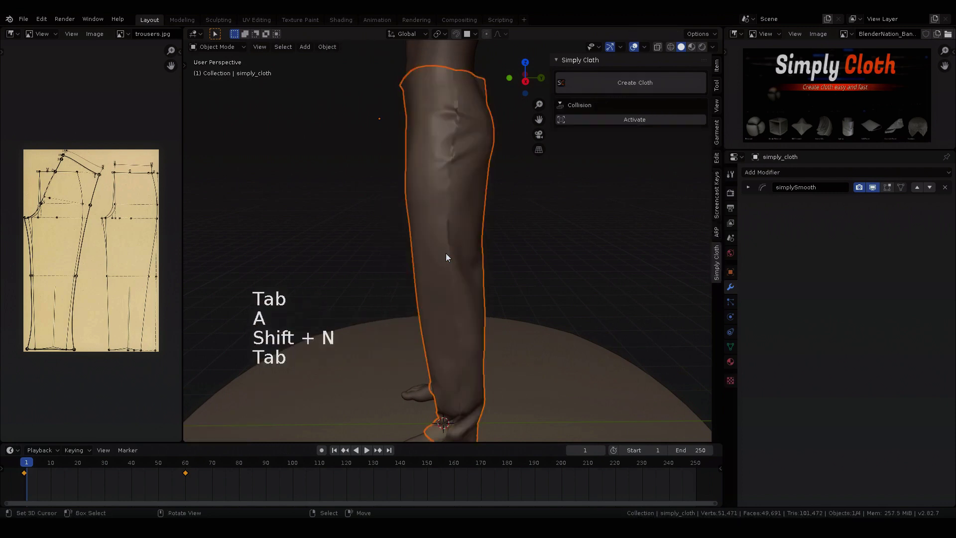
Deselect everything and examine the finished trousers on the character from the front and the back
scroll(436, 245, down, 1)
middle_drag(437, 244, 544, 234)
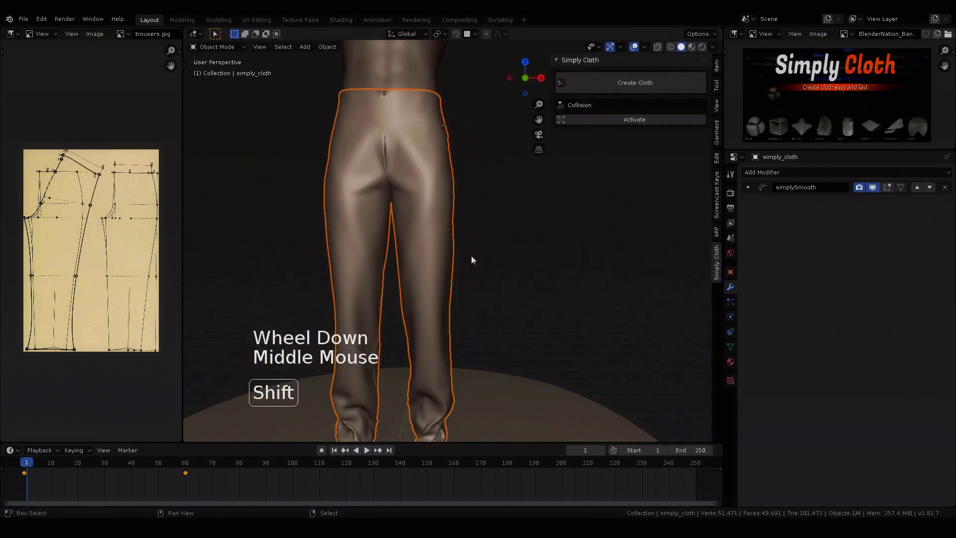
shift+middle_drag(472, 259, 369, 219)
scroll(382, 221, down, 3)
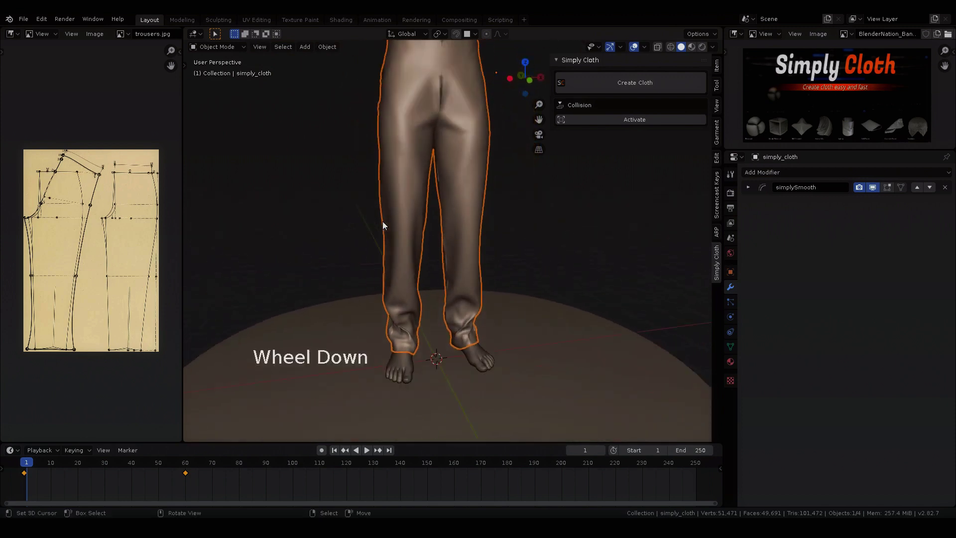
scroll(479, 300, down, 1)
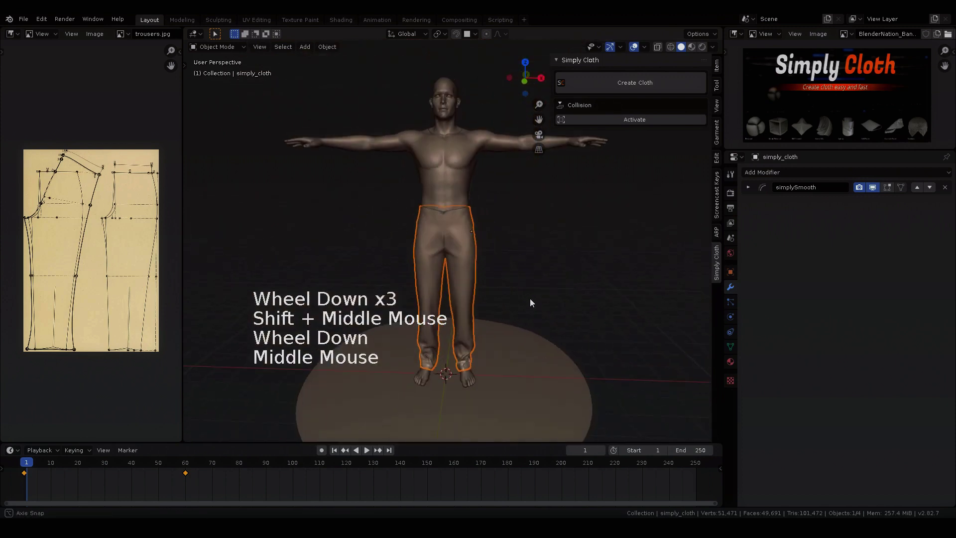
key(a)
key(a)
key(a)
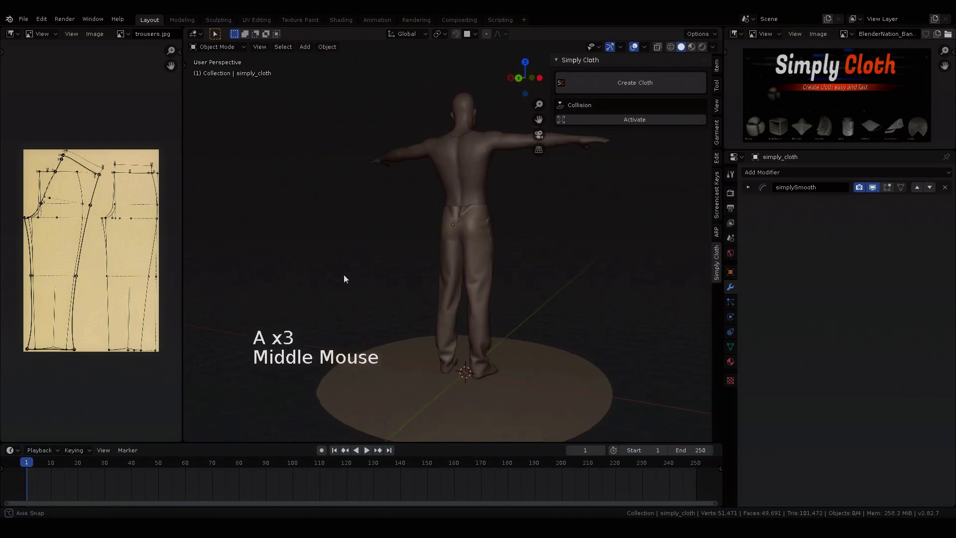